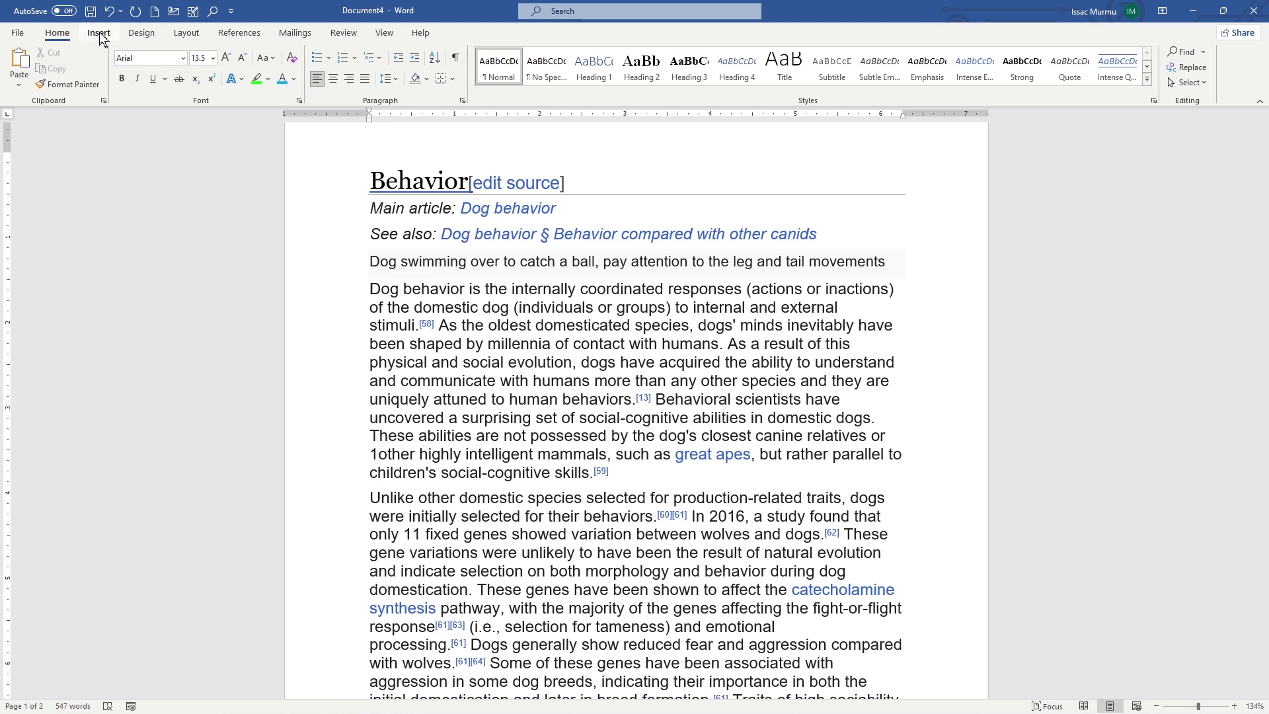
# - Try Normal page margins, then switch the article to Narrow 0.5" margins
pyautogui.click(185, 36)
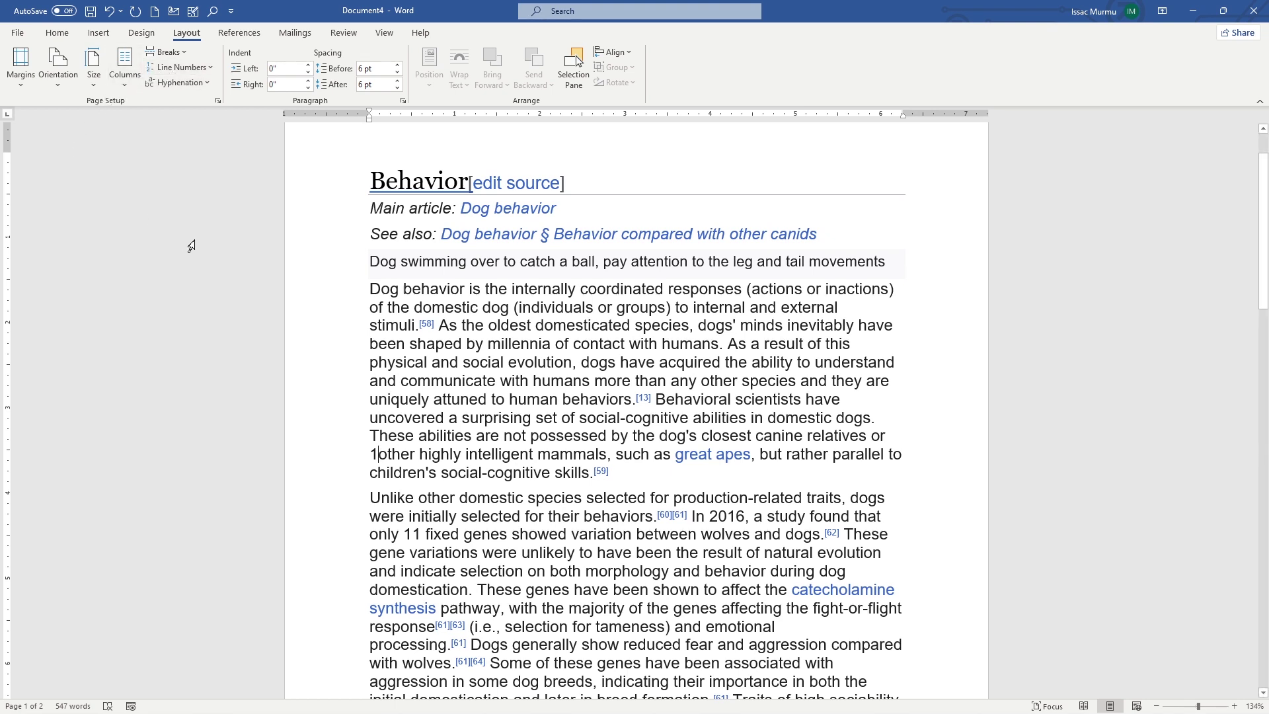
pyautogui.click(20, 84)
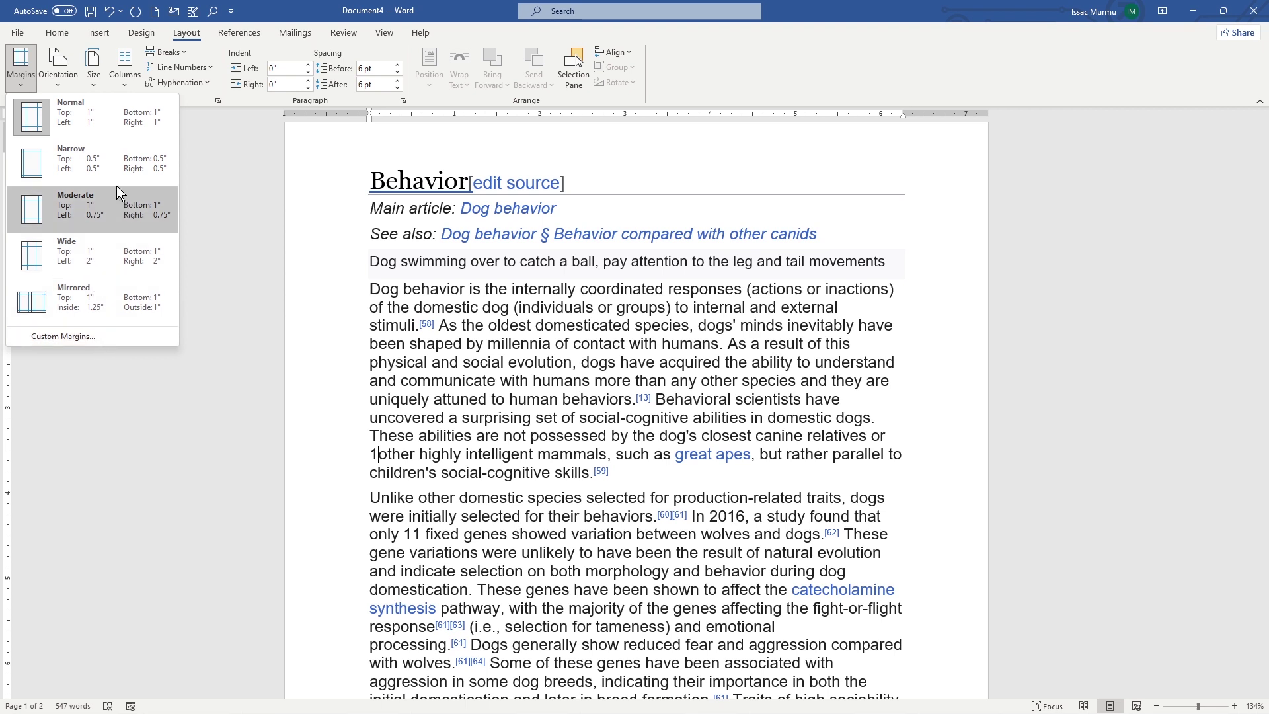
pyautogui.click(109, 125)
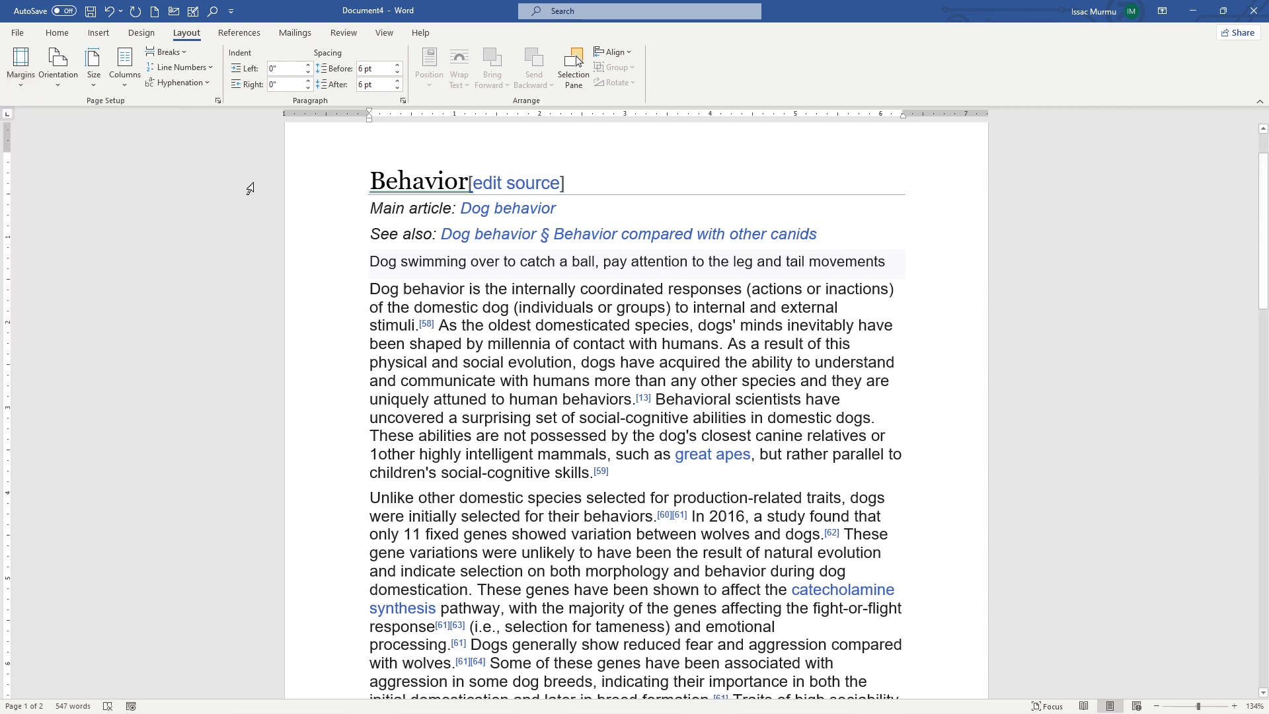
pyautogui.click(347, 172)
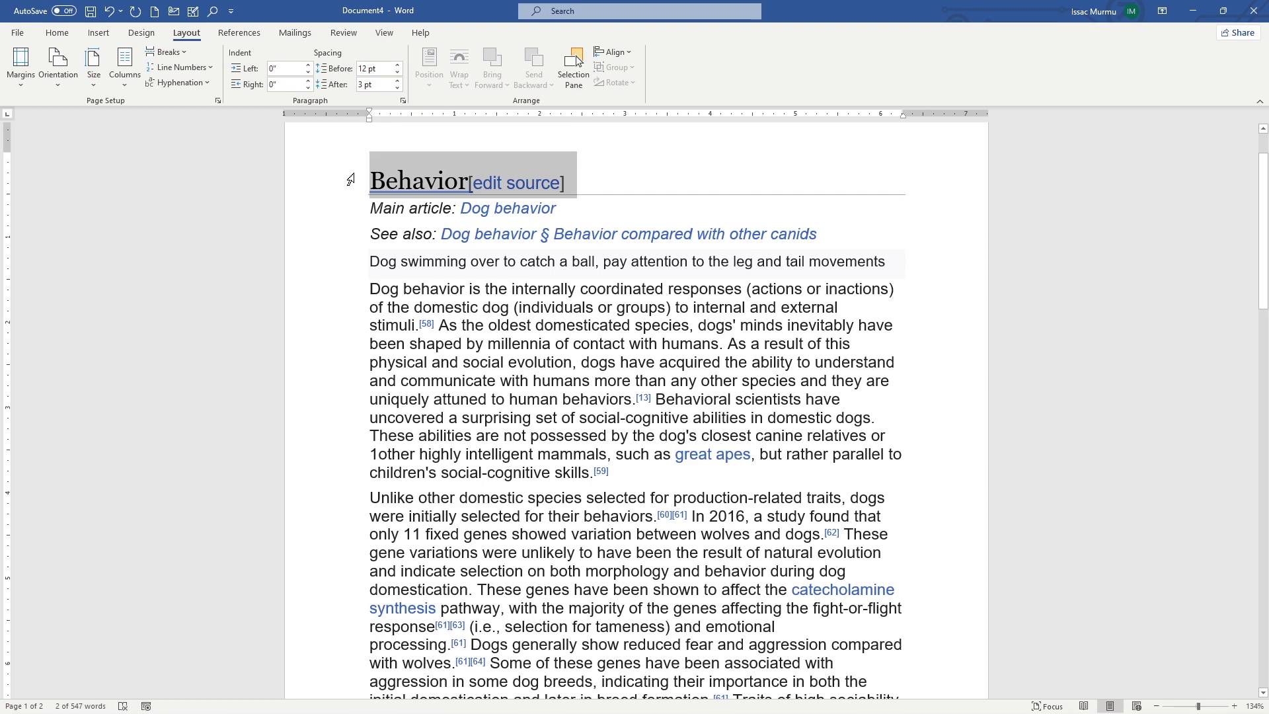
pyautogui.click(13, 89)
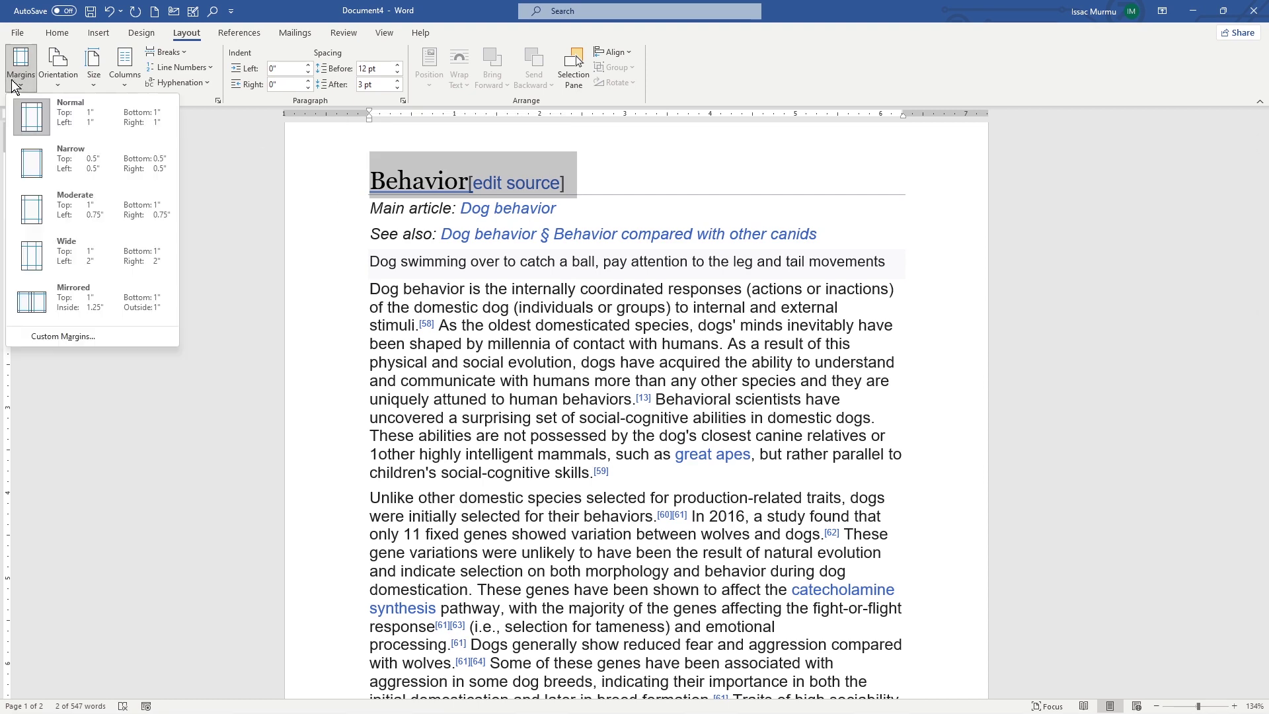
pyautogui.click(35, 165)
pyautogui.scroll(1, 291, 232)
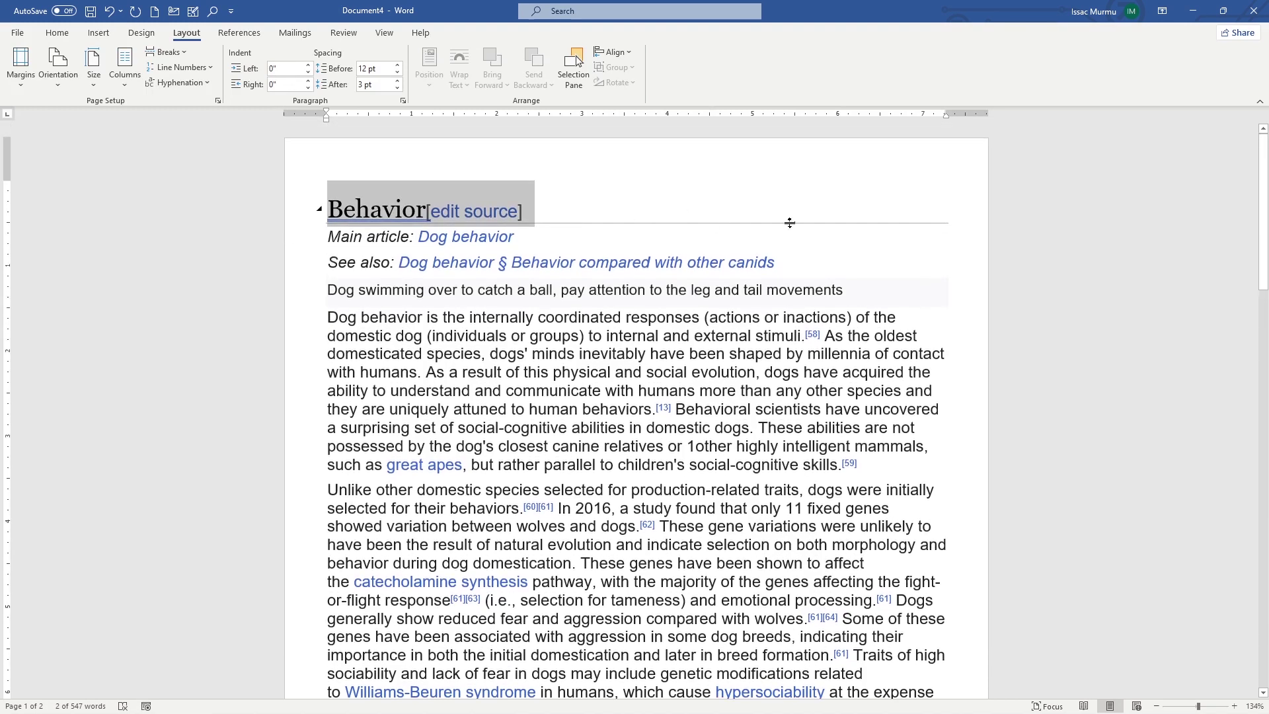
# - Apply Moderate margins (1" top and bottom, 0.75" left and right) and reopen the margin list
pyautogui.click(23, 83)
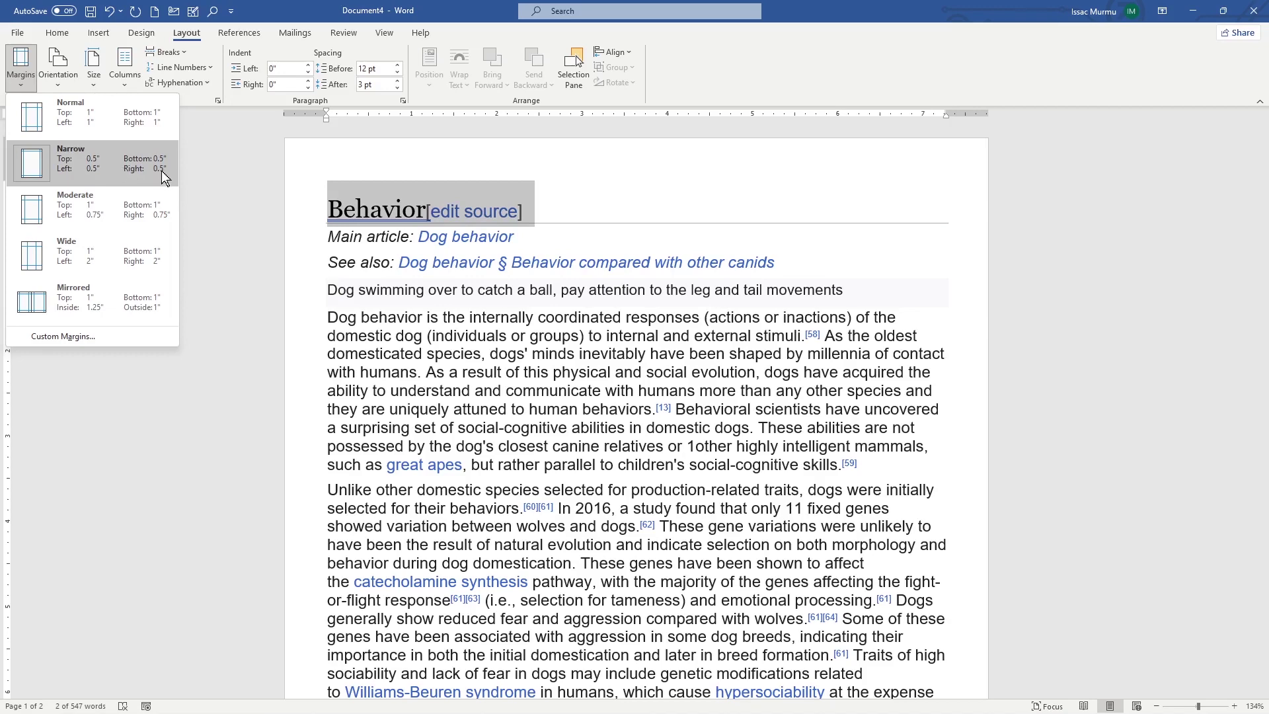
pyautogui.click(29, 227)
pyautogui.click(20, 66)
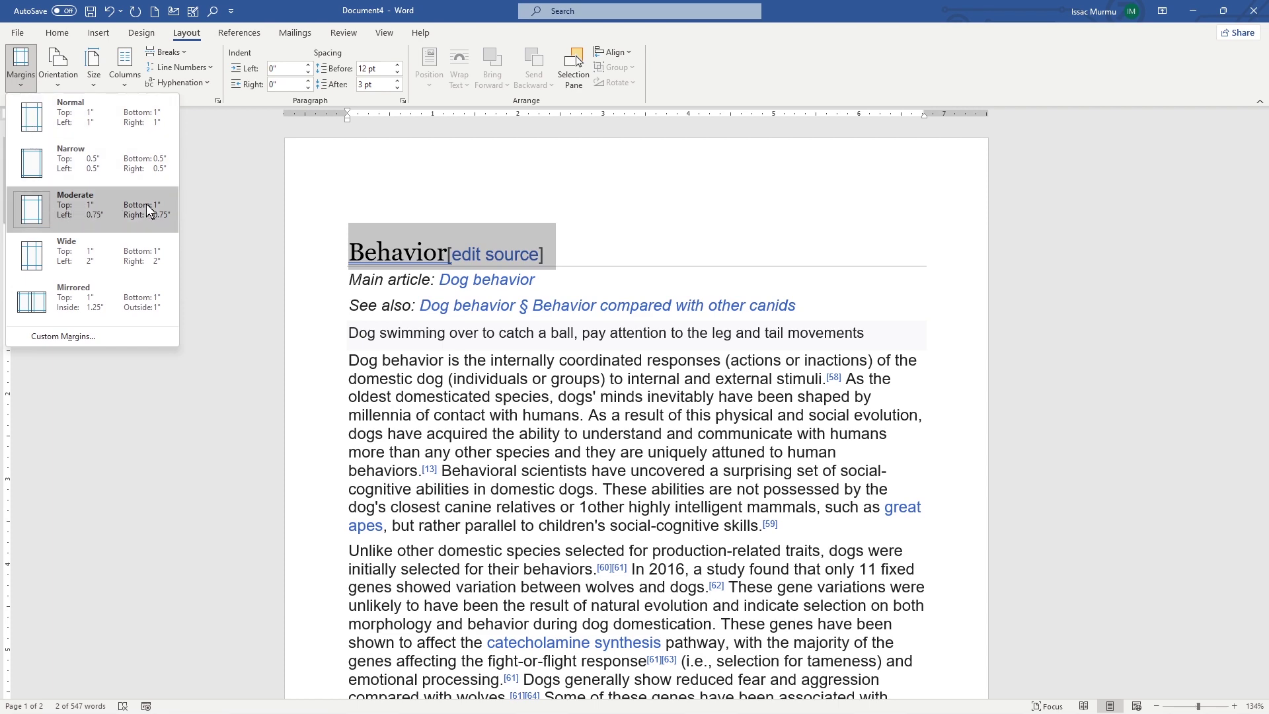
pyautogui.scroll(-7, 545, 396)
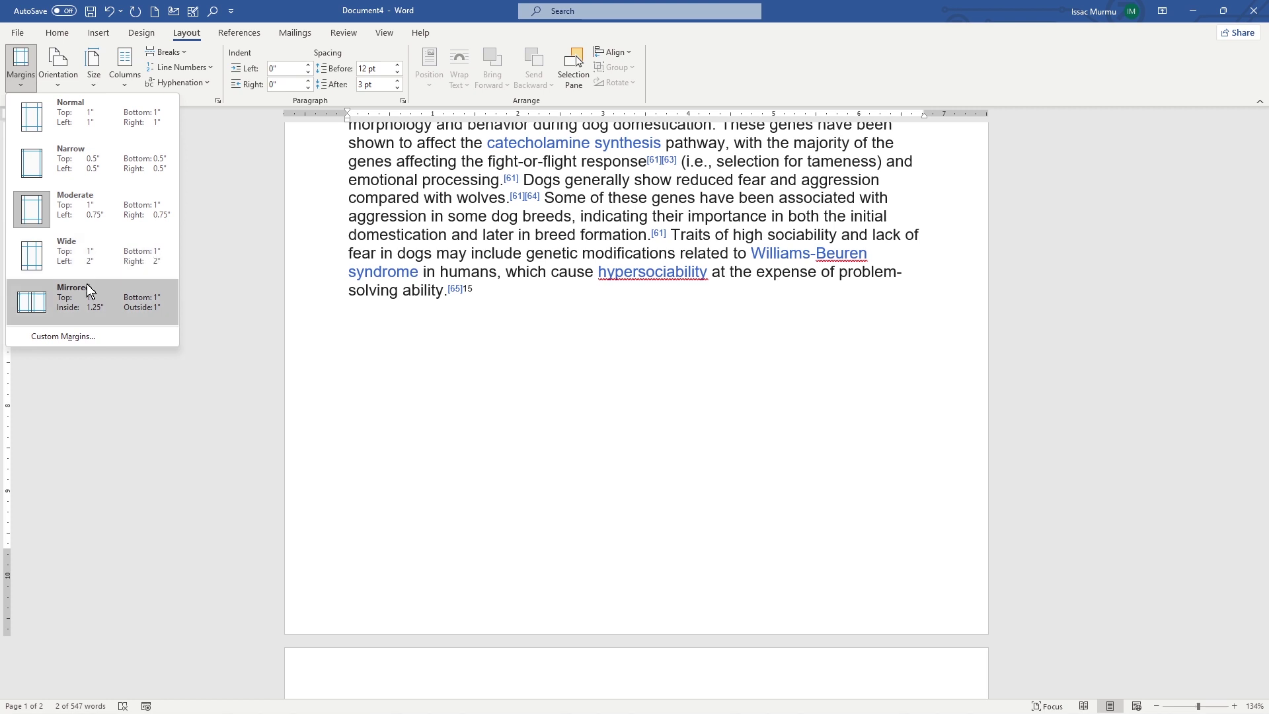
# - In Custom Margins, try a 4" top margin, clear it, and set the margins as default
pyautogui.click(78, 335)
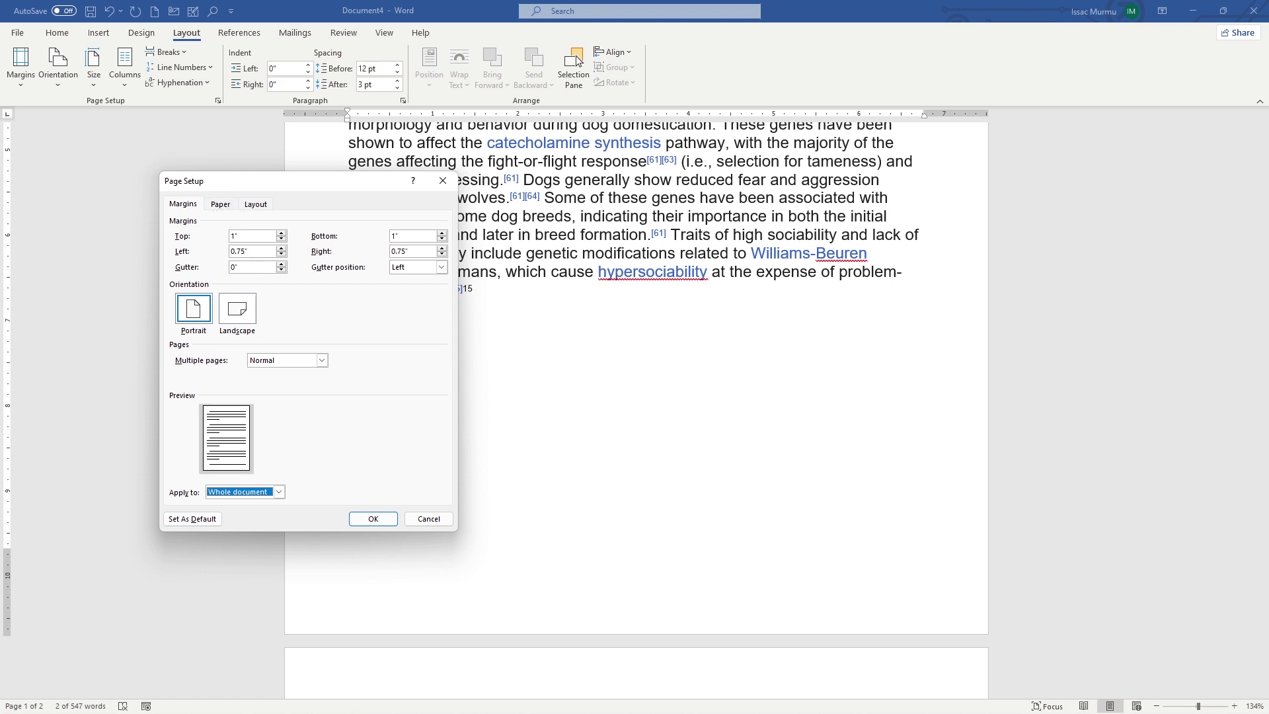
pyautogui.click(236, 236)
pyautogui.press('BackSpace')
pyautogui.write('4')
pyautogui.press('BackSpace')
pyautogui.click(209, 520)
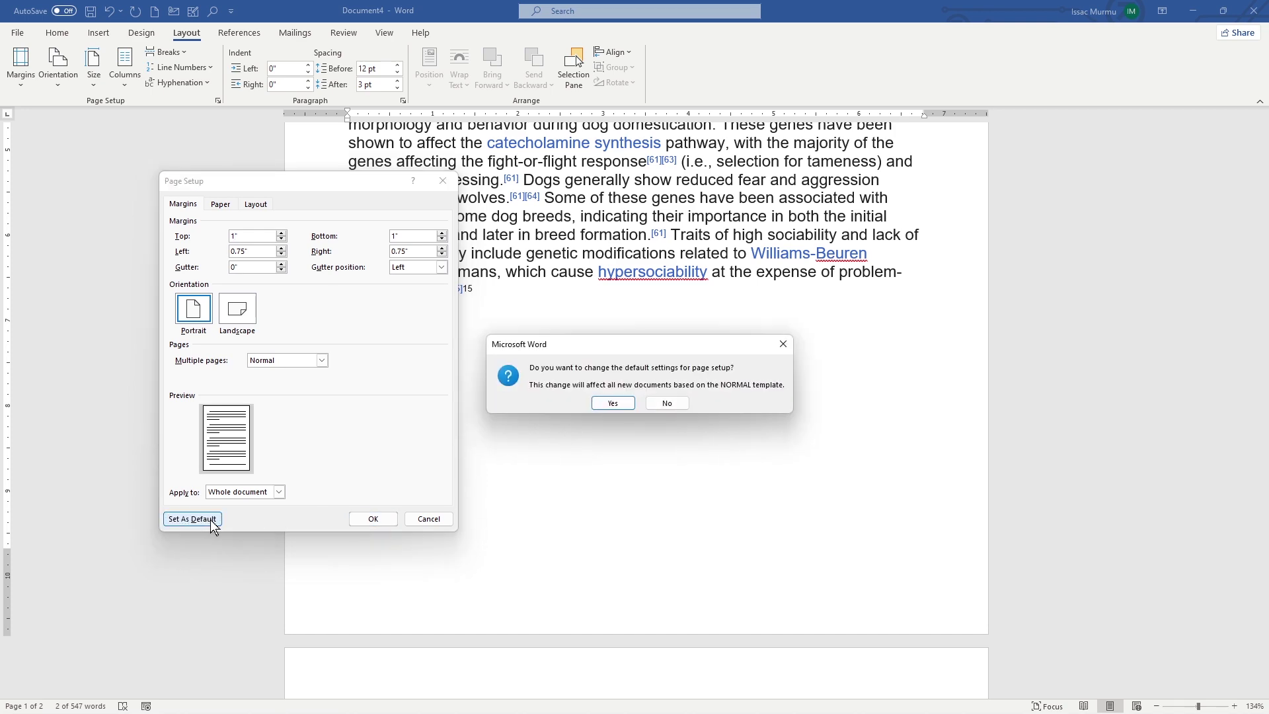
# - Confirm the new default margins for new documents and deselect the heading
pyautogui.click(613, 403)
pyautogui.scroll(10, 344, 188)
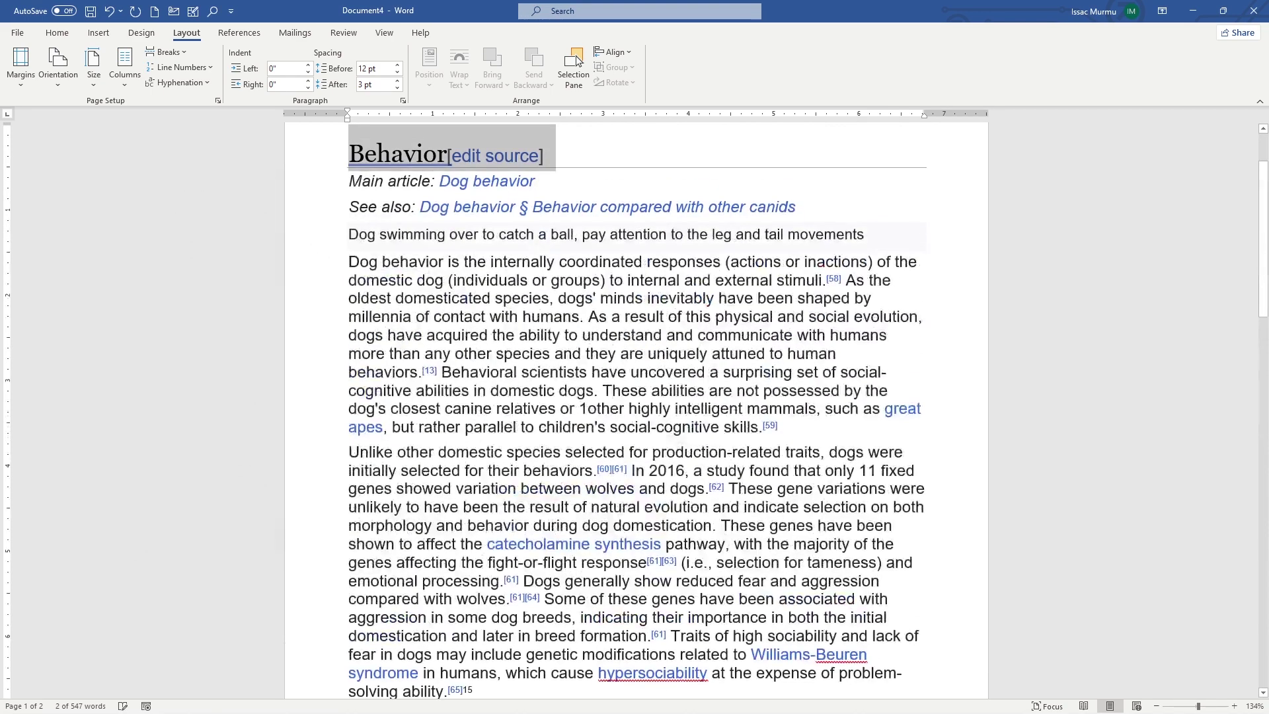
pyautogui.click(343, 188)
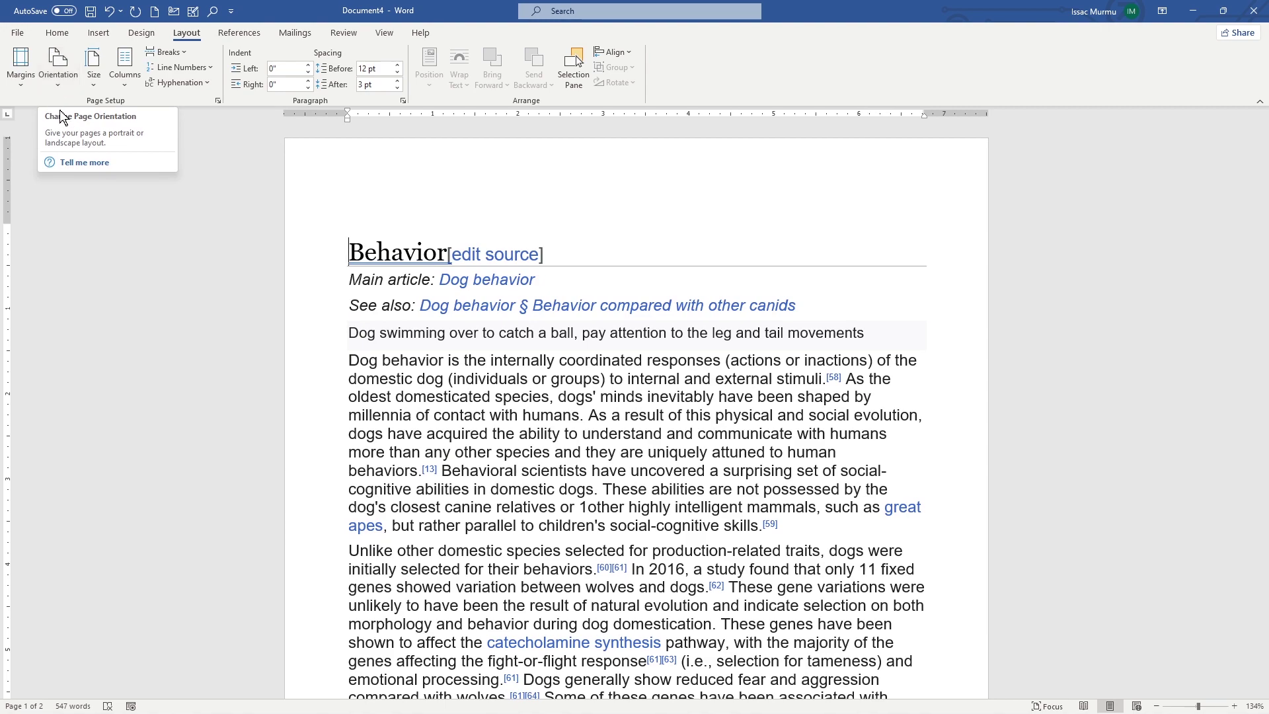
pyautogui.scroll(-4, 316, 223)
pyautogui.scroll(-2, 316, 223)
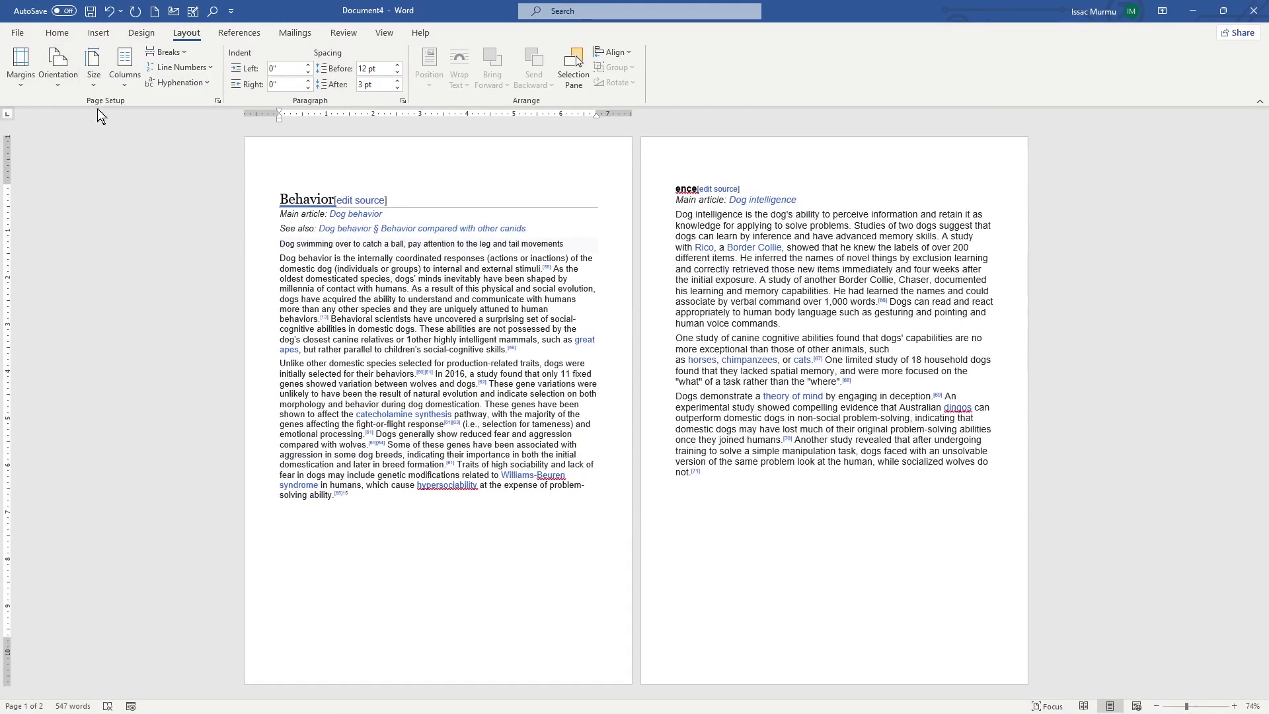
# - Switch the pages to landscape orientation, then back to portrait
pyautogui.click(57, 71)
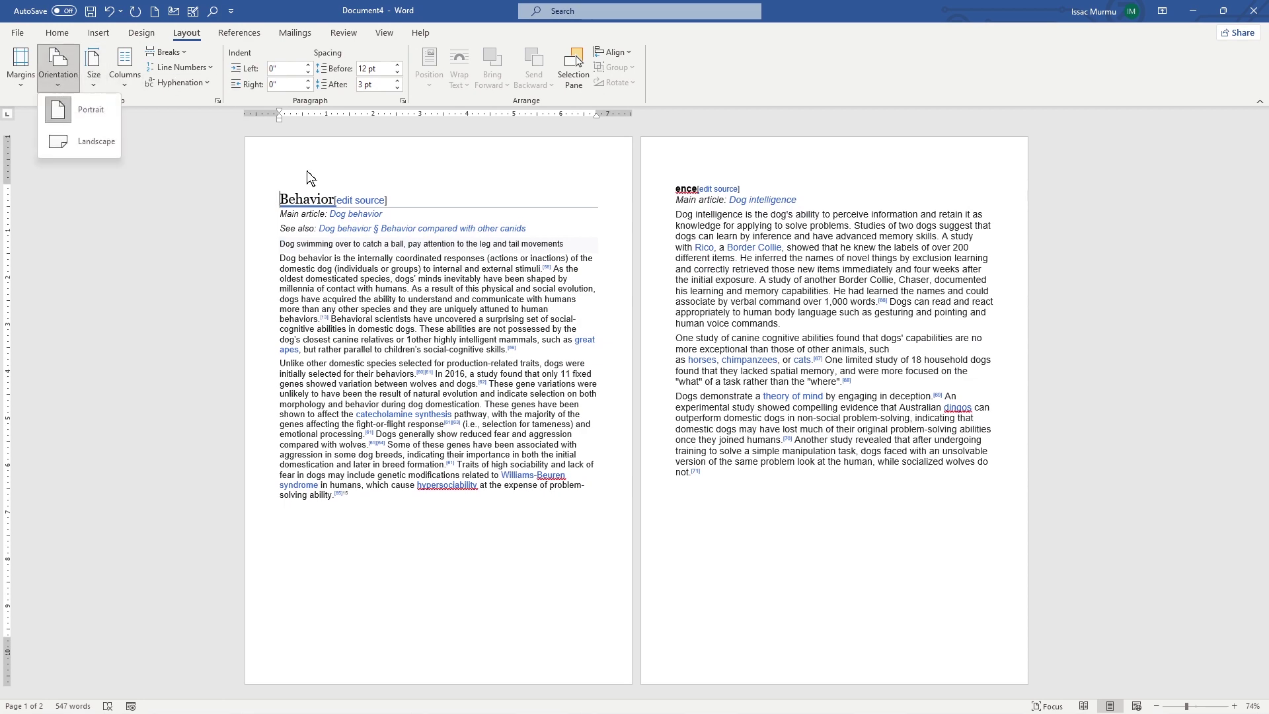
pyautogui.click(106, 141)
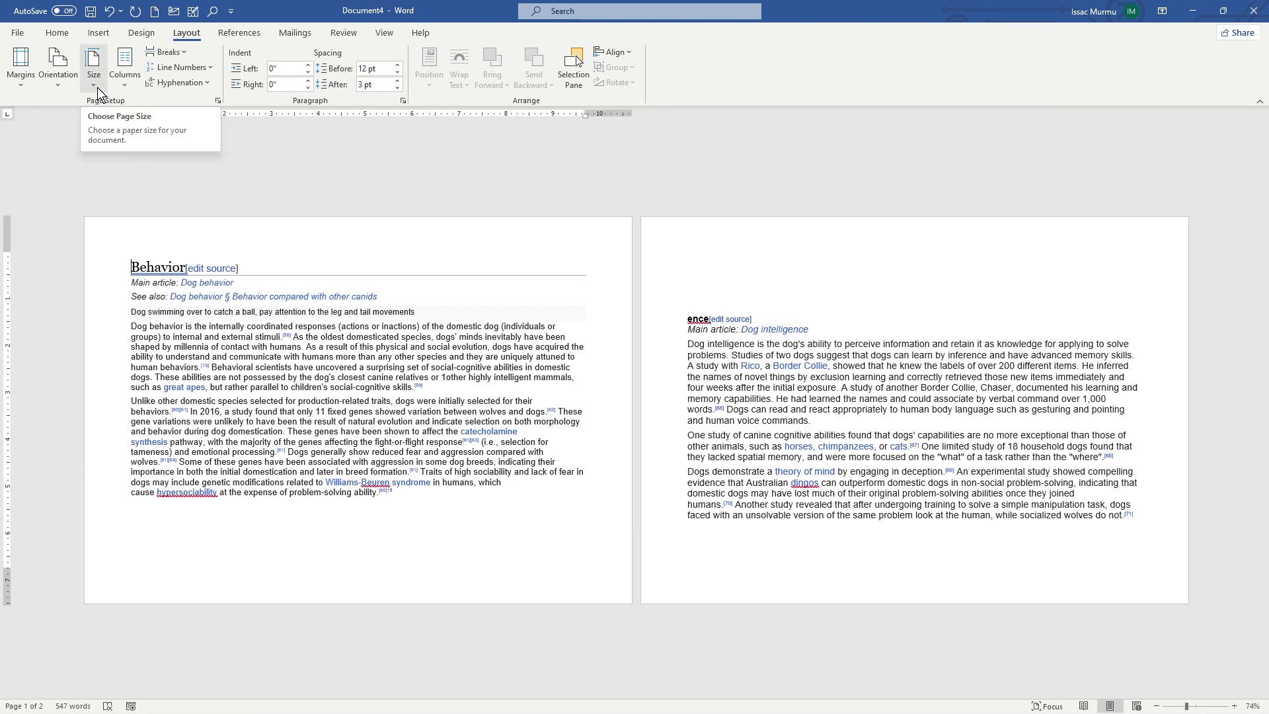
pyautogui.click(61, 86)
pyautogui.click(64, 105)
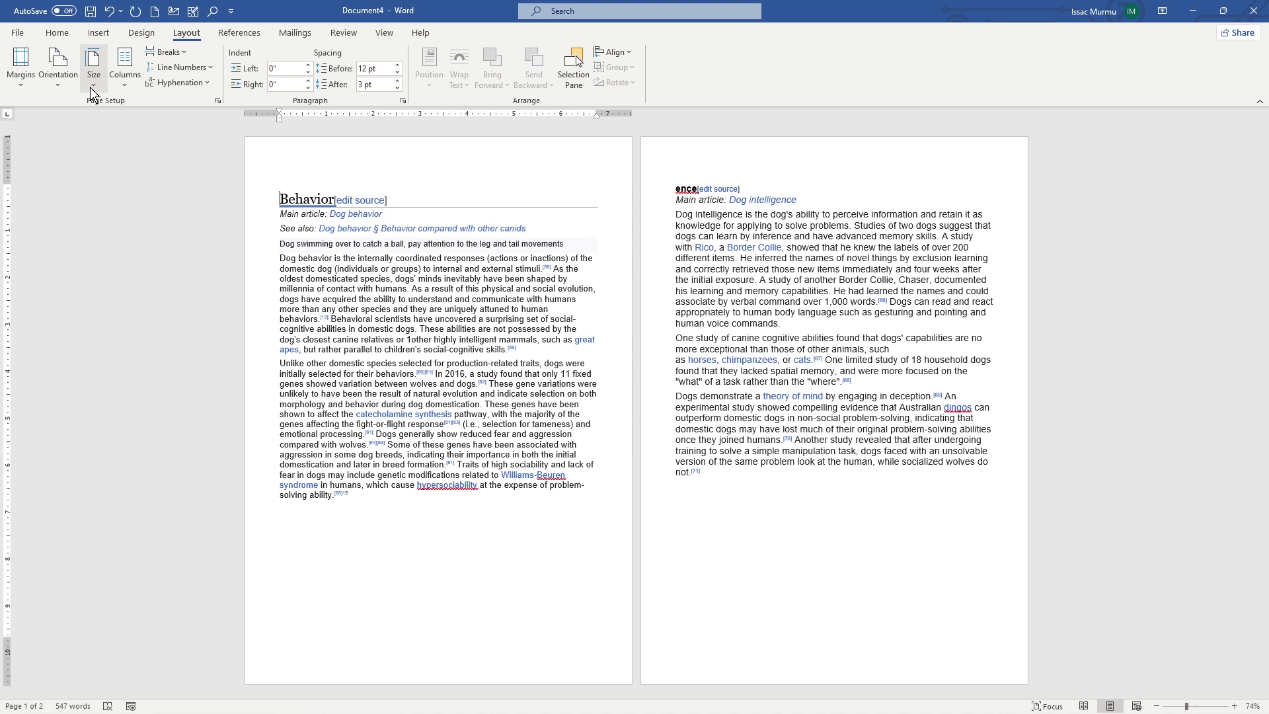
# - Open More Paper Sizes to view the A4 8.27" × 11.69" paper settings
pyautogui.click(91, 89)
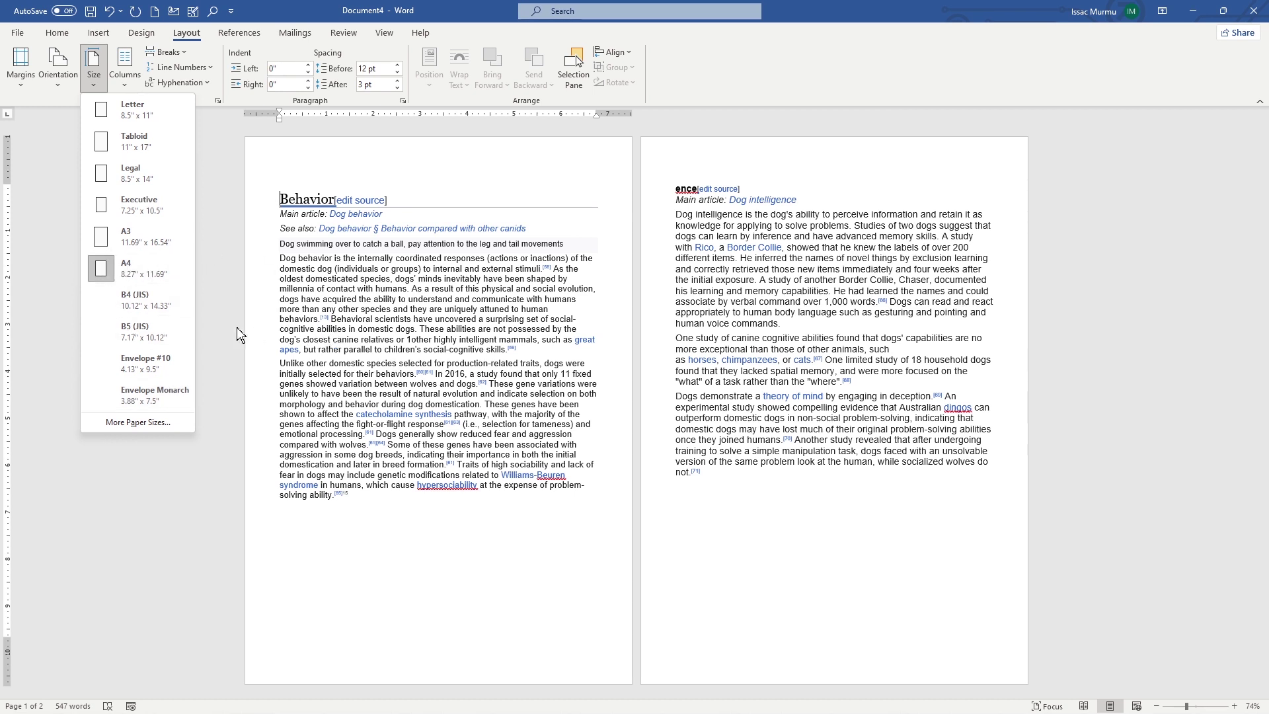
pyautogui.click(150, 431)
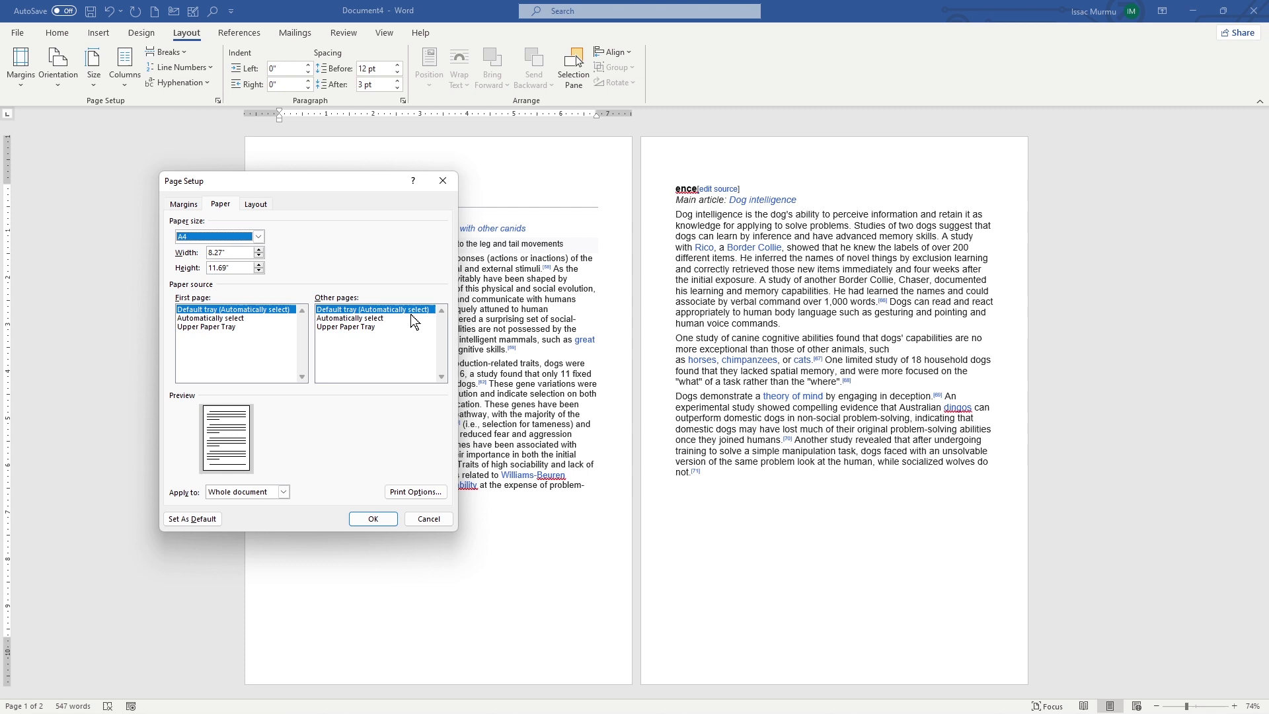
# - Browse the paper sizes and trays, keep A4 and the default tray, and cancel Page Setup
pyautogui.click(258, 236)
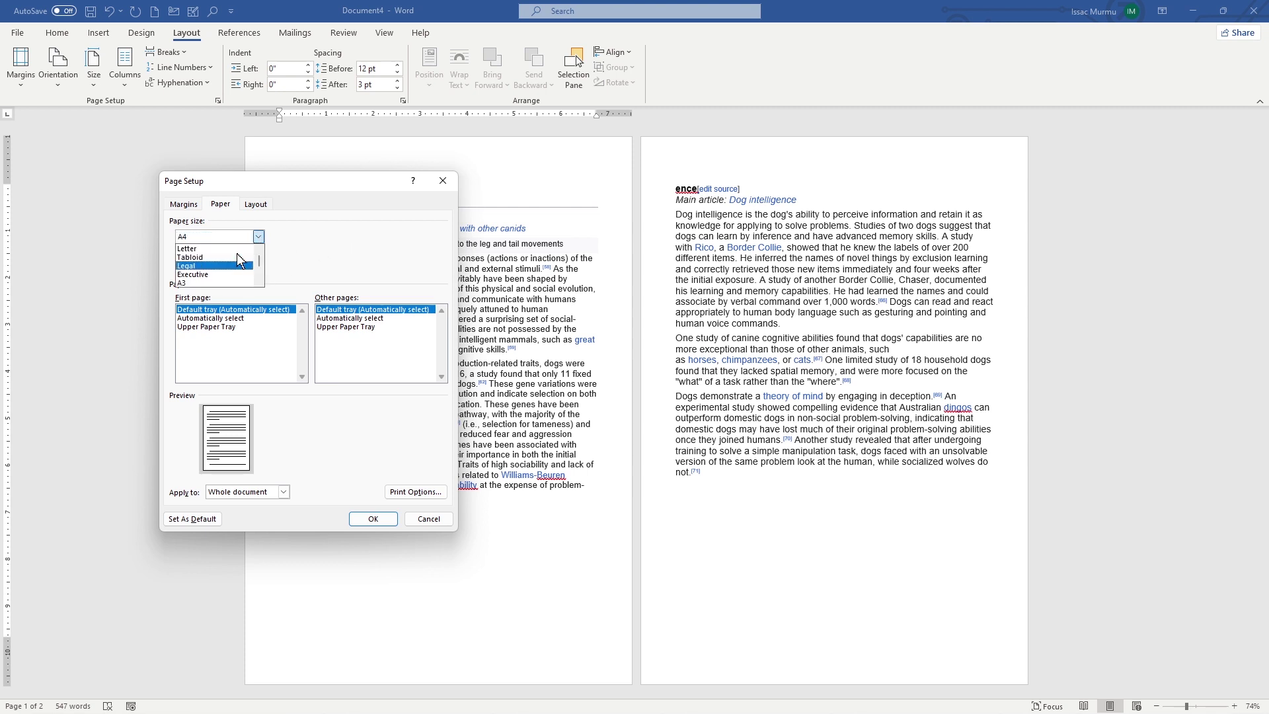
pyautogui.scroll(-1, 236, 252)
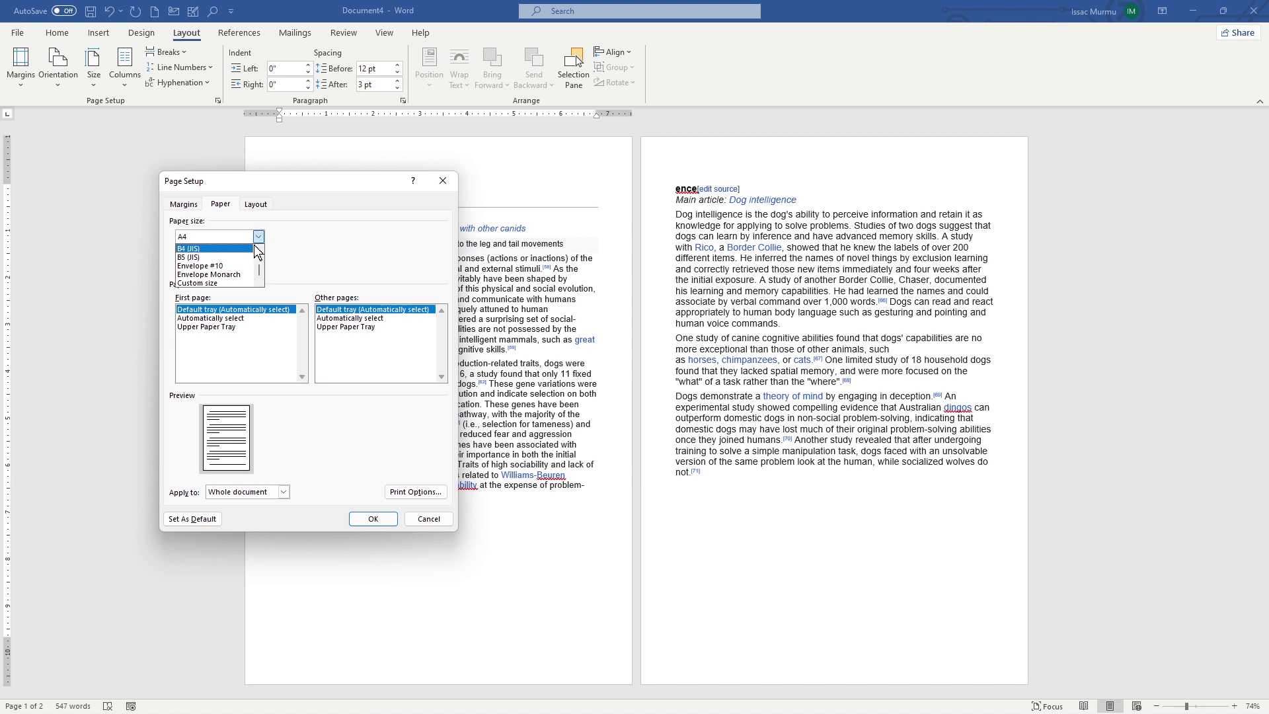
pyautogui.click(220, 320)
pyautogui.click(228, 319)
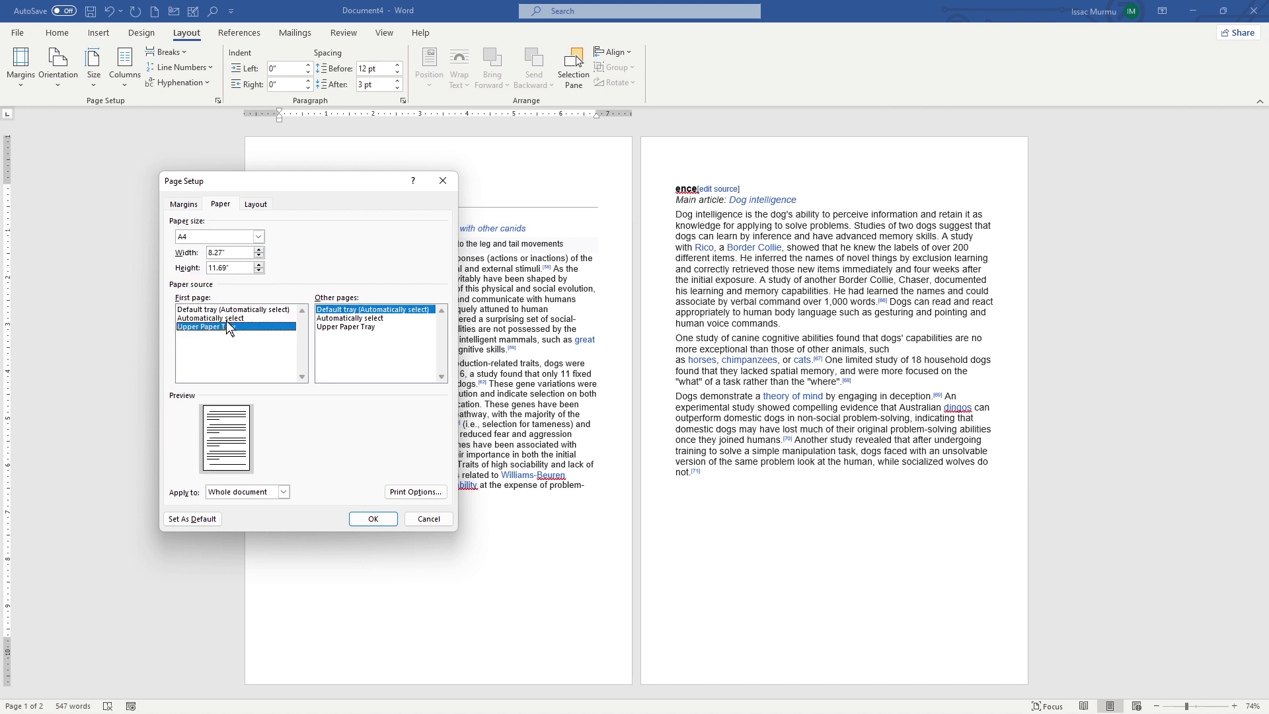
pyautogui.click(230, 309)
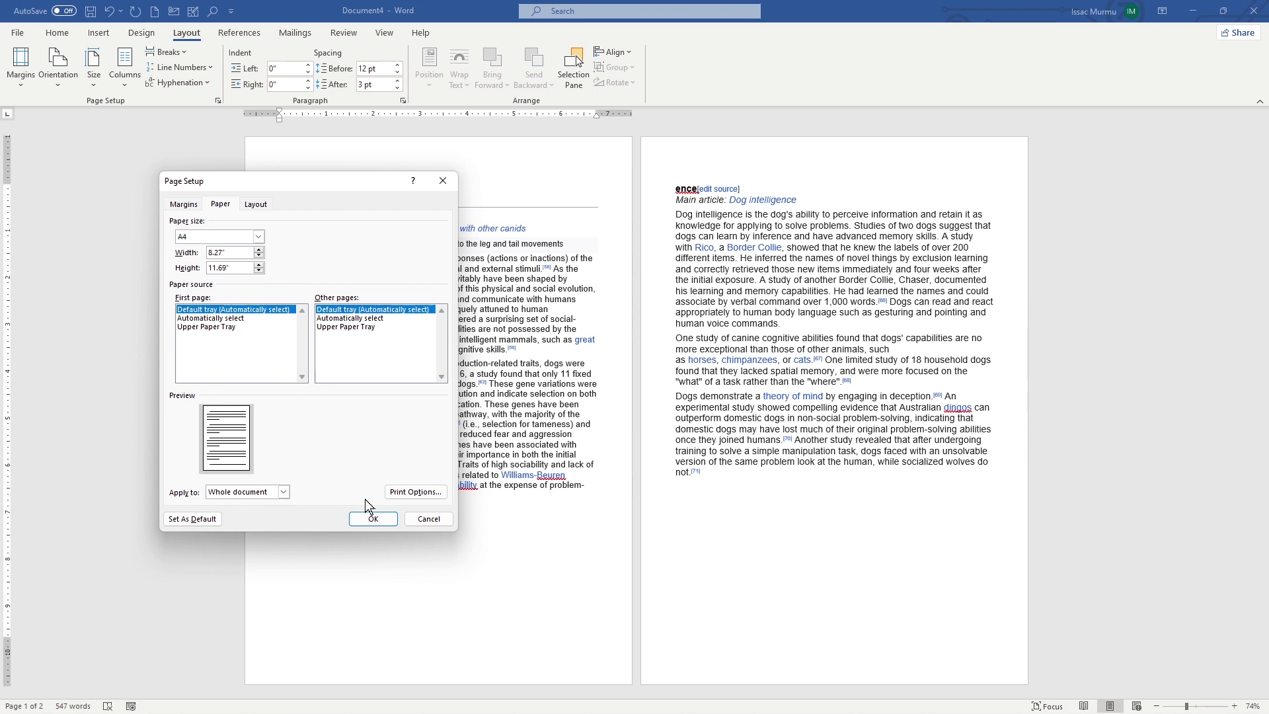
pyautogui.click(427, 519)
# - Change the paper to Letter, then settle on Legal, 8.5" × 14"
pyautogui.click(94, 73)
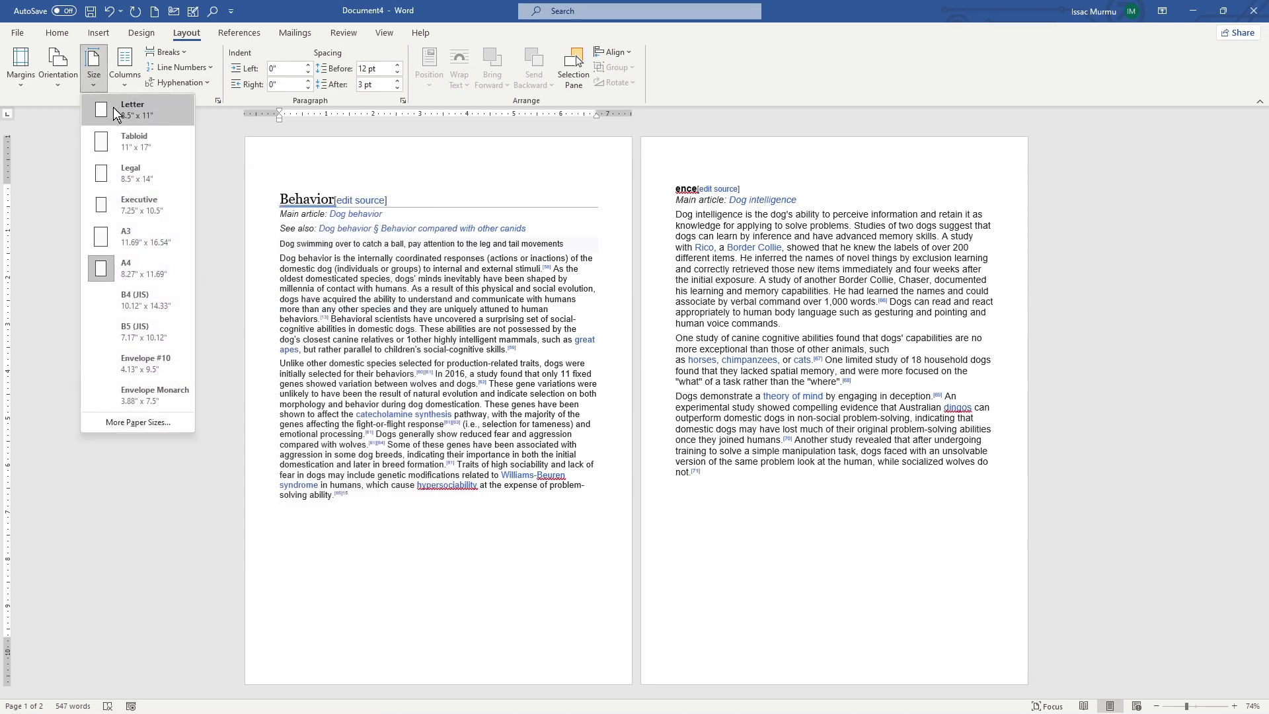
pyautogui.click(113, 108)
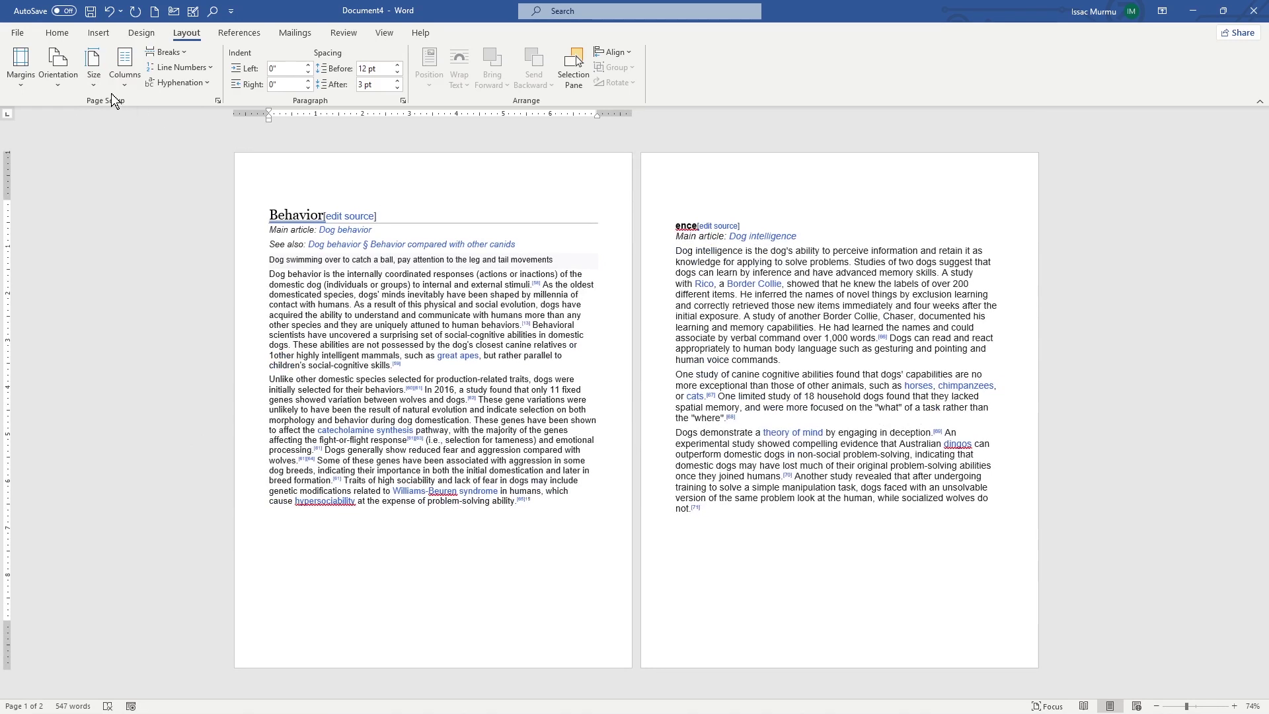
pyautogui.click(101, 85)
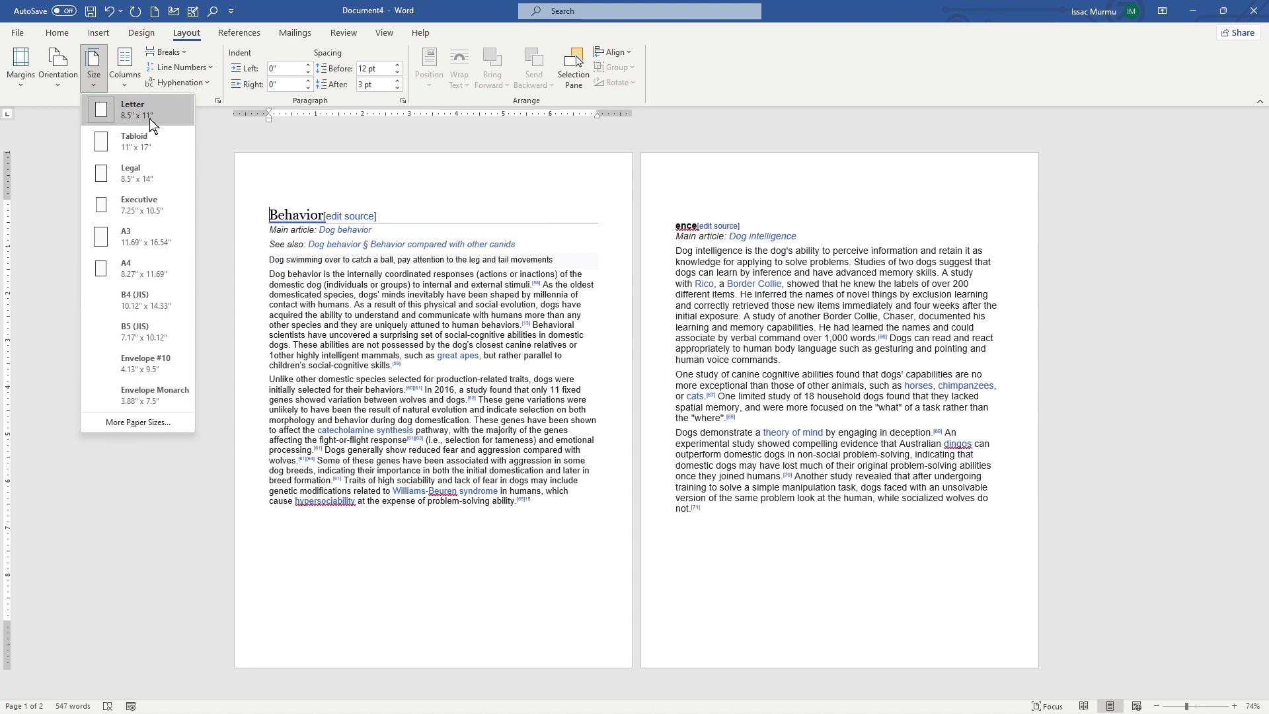
pyautogui.click(113, 173)
pyautogui.scroll(-3, 635, 410)
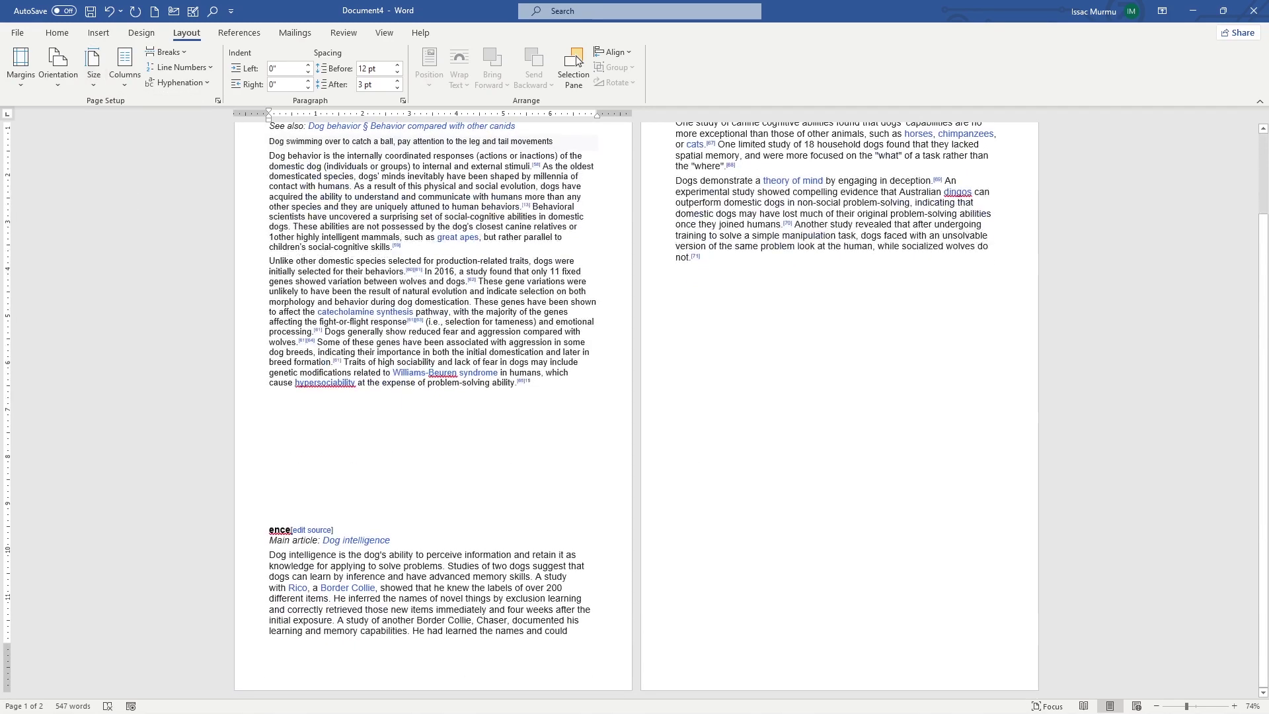
pyautogui.scroll(2, 433, 330)
pyautogui.click(89, 85)
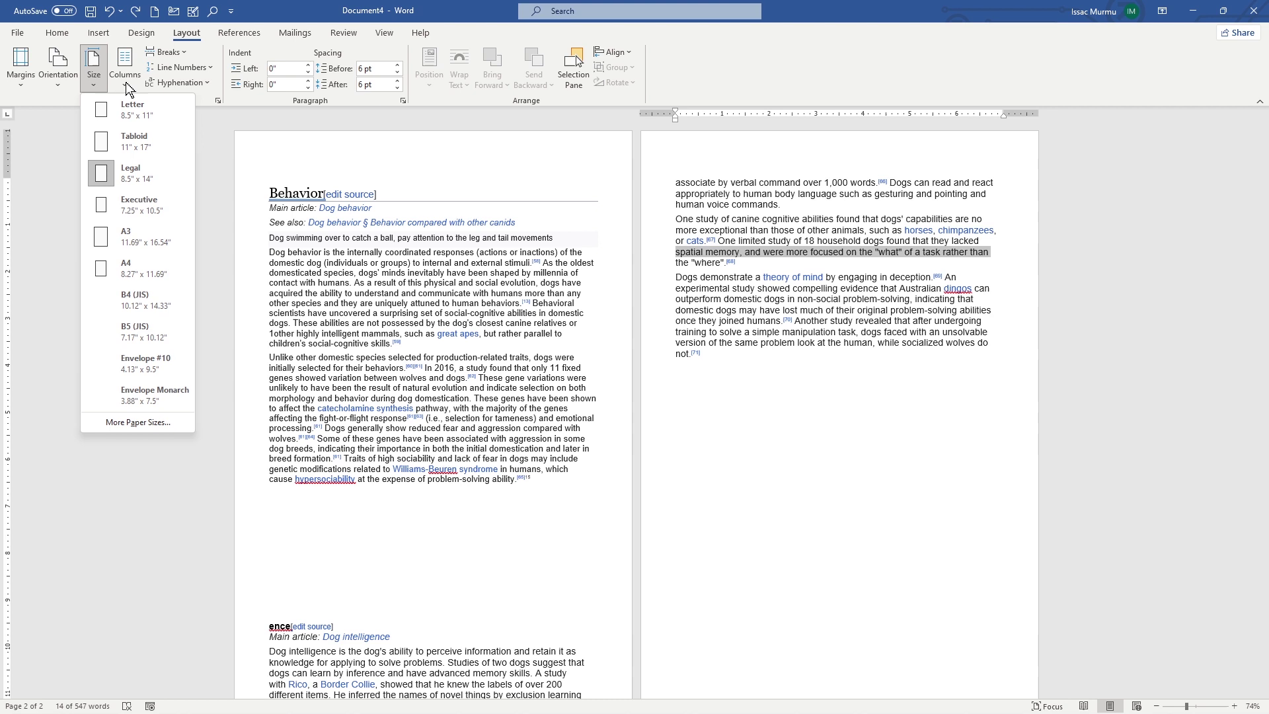
pyautogui.click(128, 88)
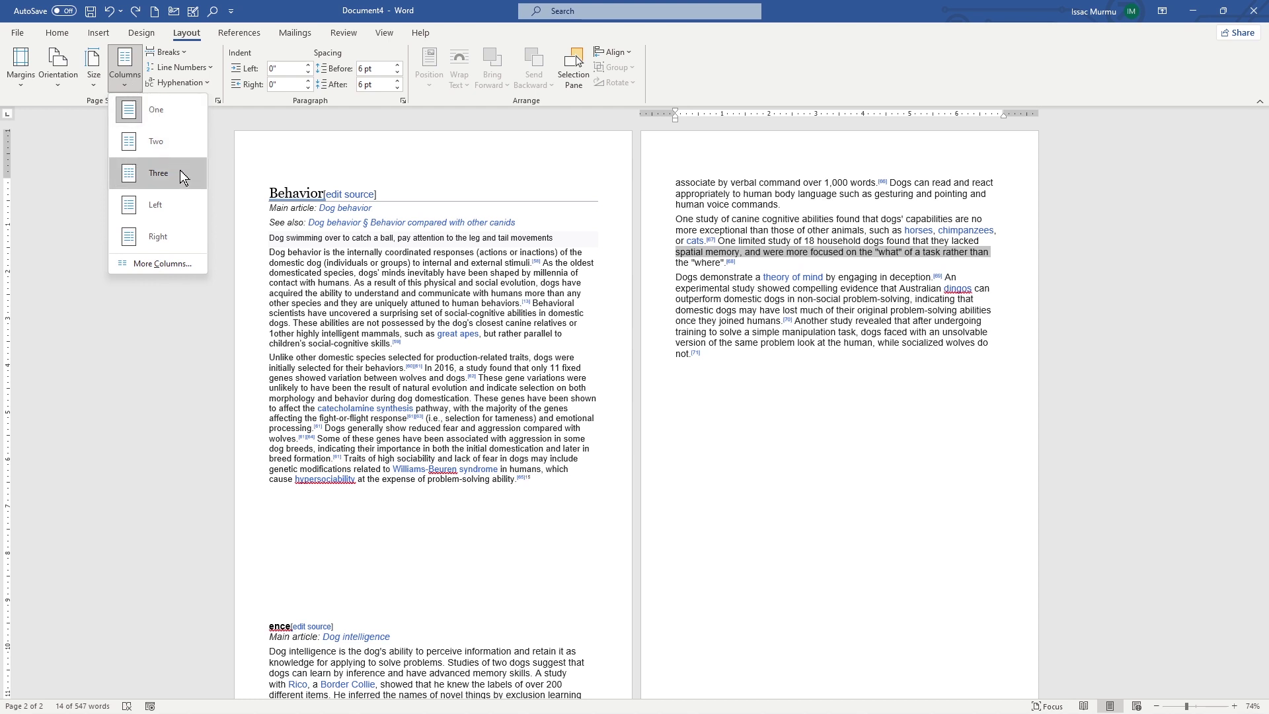
# - In More Columns, step the count up to 8 and back to 2 for the spatial-memory passage
pyautogui.click(179, 263)
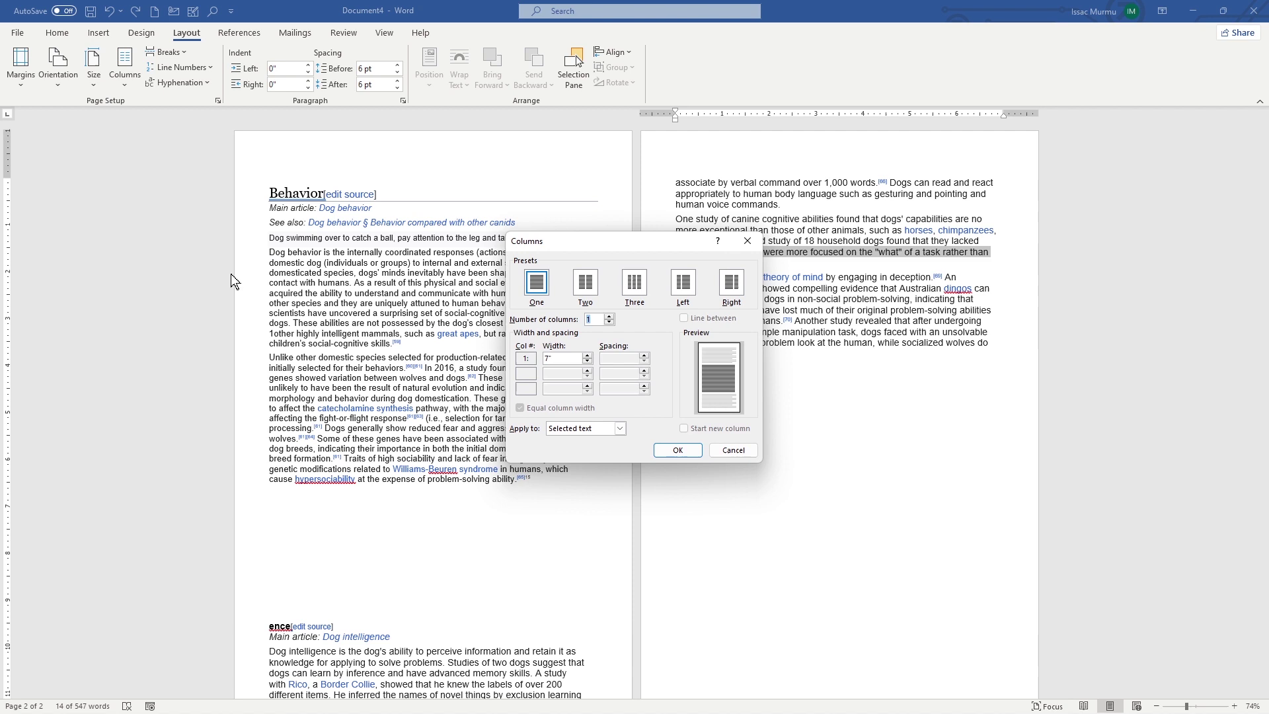
pyautogui.click(609, 316)
pyautogui.click(608, 316)
pyautogui.click(609, 316)
pyautogui.click(609, 316)
pyautogui.click(609, 316)
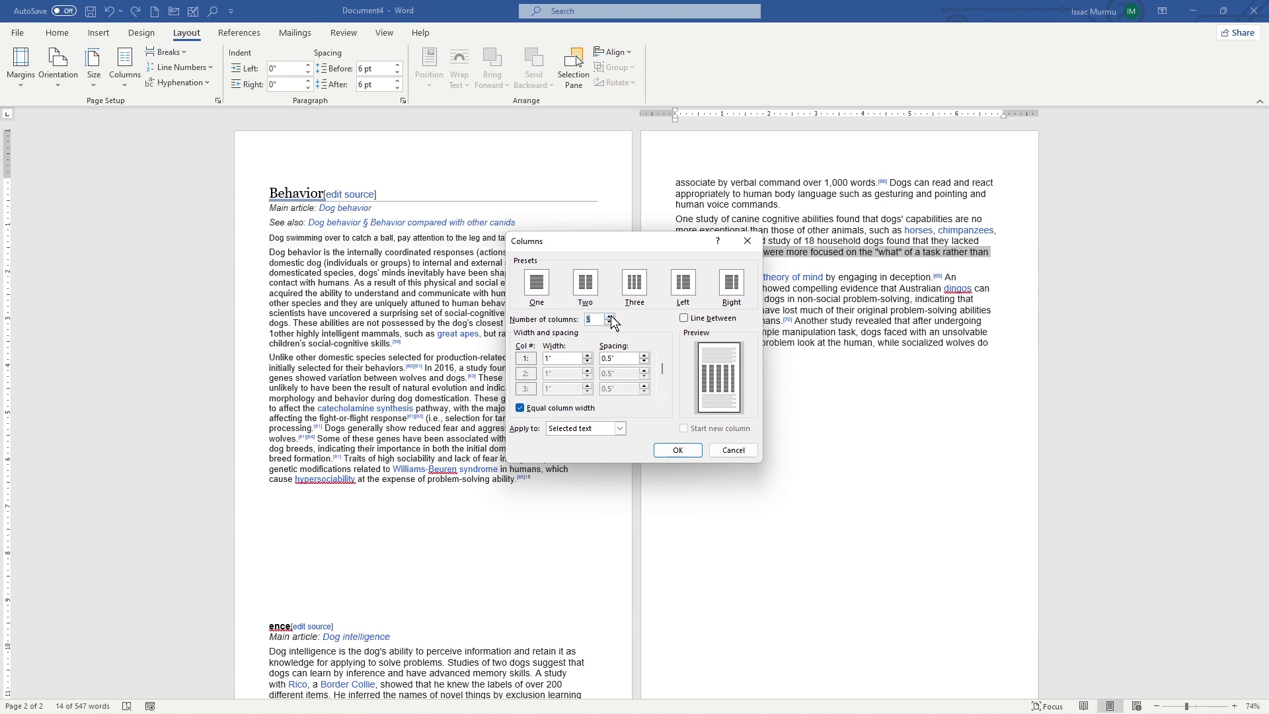
pyautogui.click(609, 316)
pyautogui.click(610, 316)
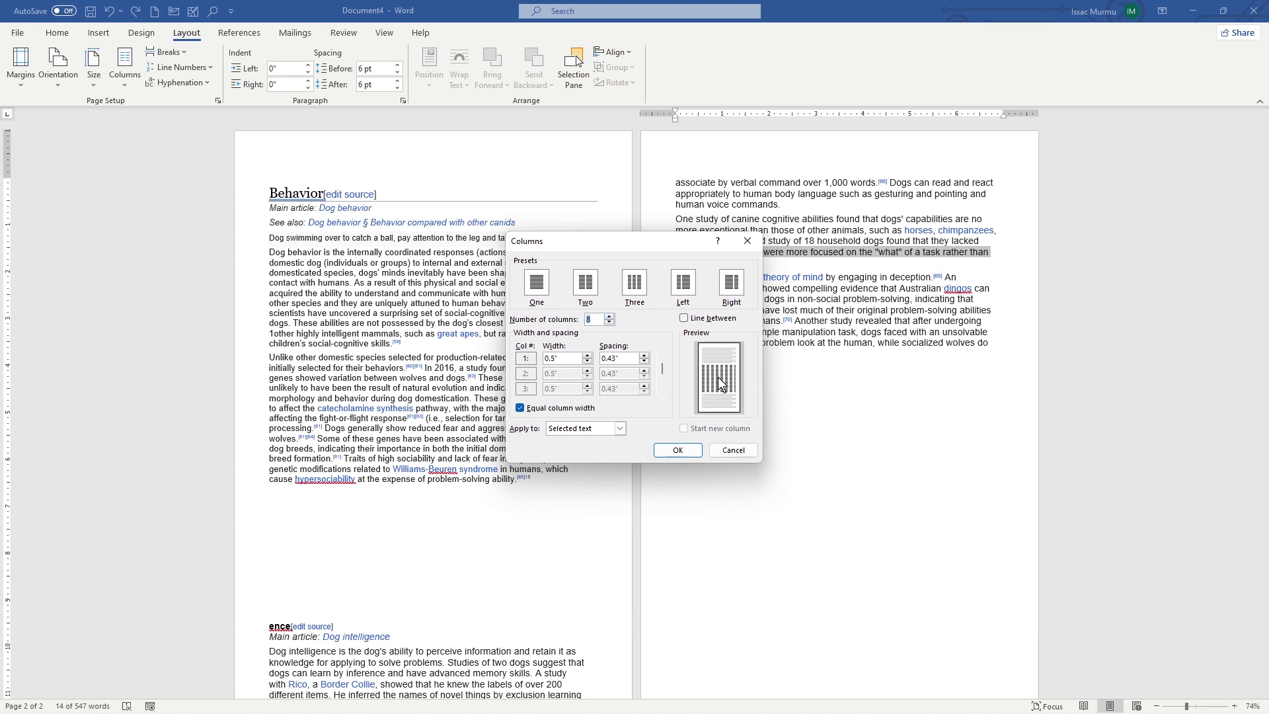
pyautogui.click(609, 324)
pyautogui.click(609, 323)
pyautogui.click(609, 323)
pyautogui.click(609, 323)
pyautogui.click(609, 324)
pyautogui.click(609, 323)
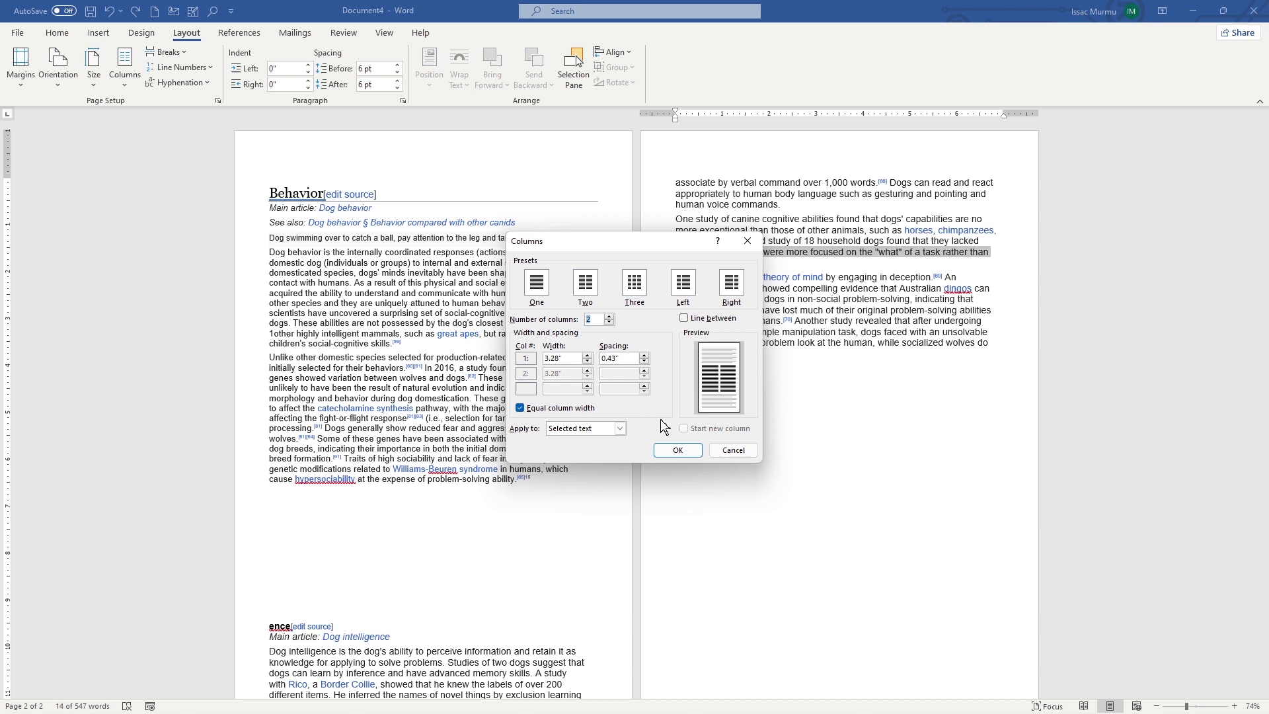
pyautogui.click(678, 450)
# - Confirm the two-column passage and split the Behavior section into Two columns
pyautogui.click(382, 343)
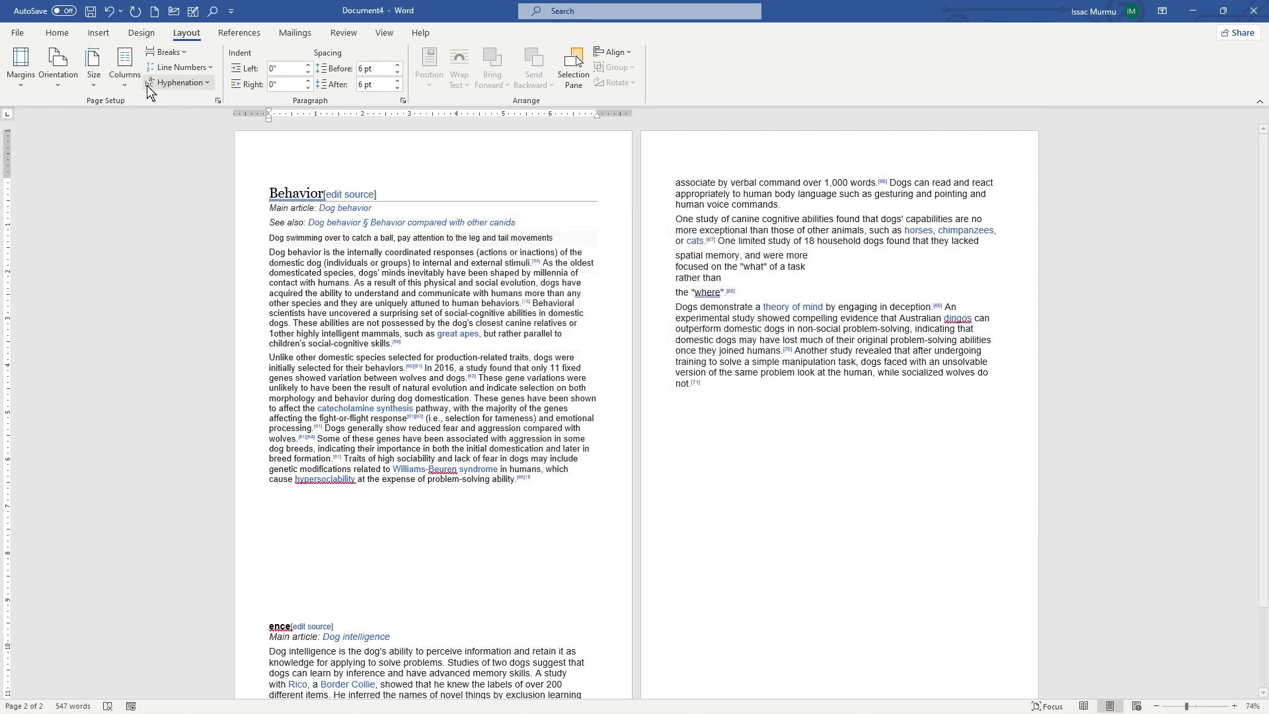
pyautogui.click(125, 66)
pyautogui.click(153, 144)
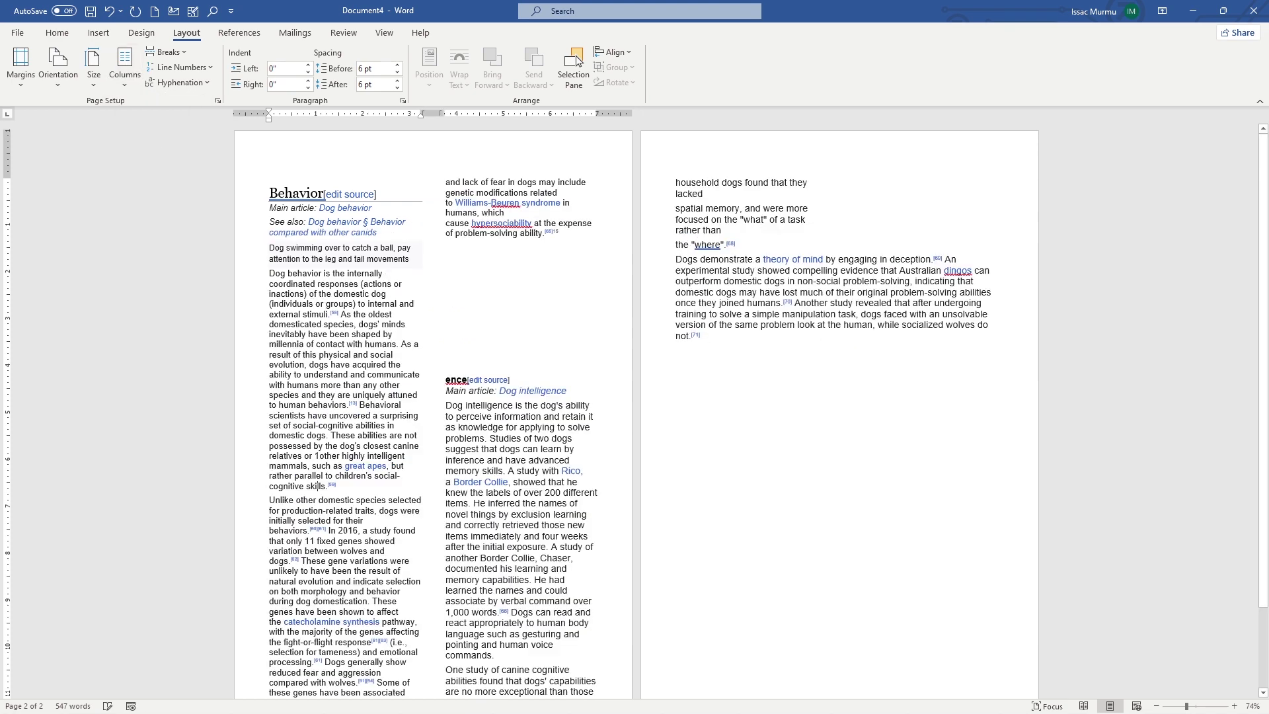
pyautogui.scroll(-3, 635, 410)
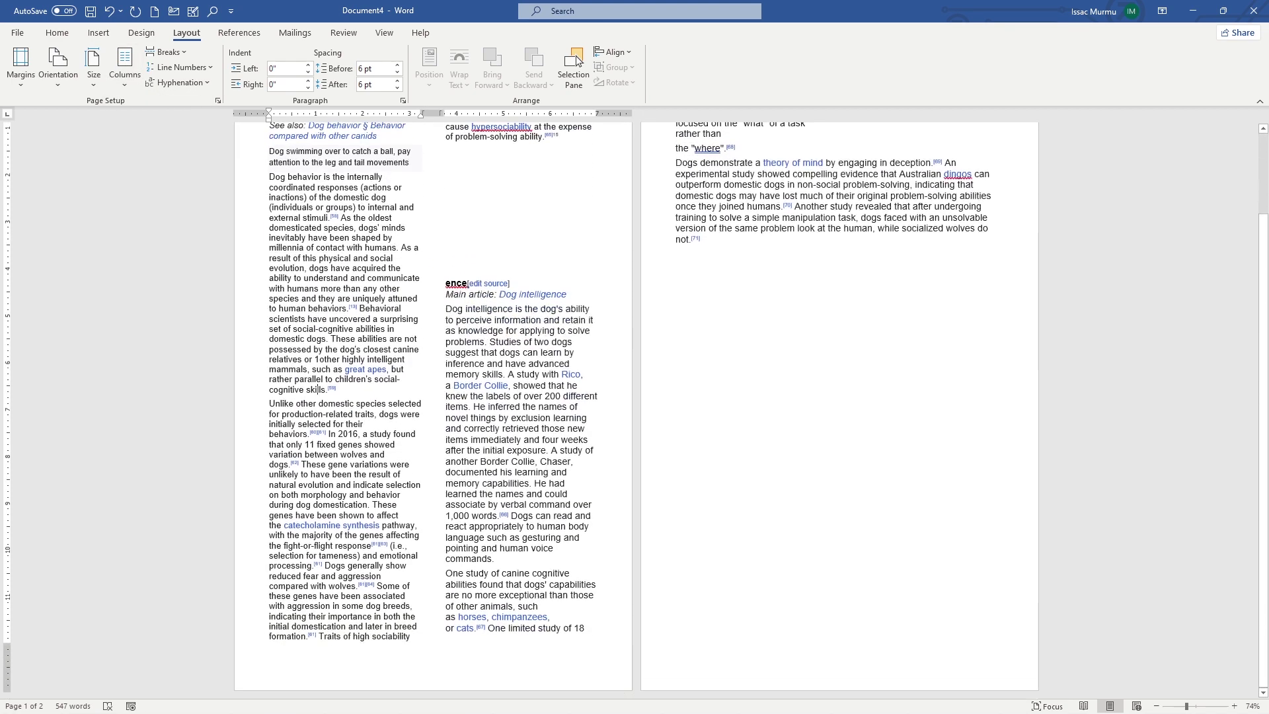
pyautogui.scroll(3, 436, 410)
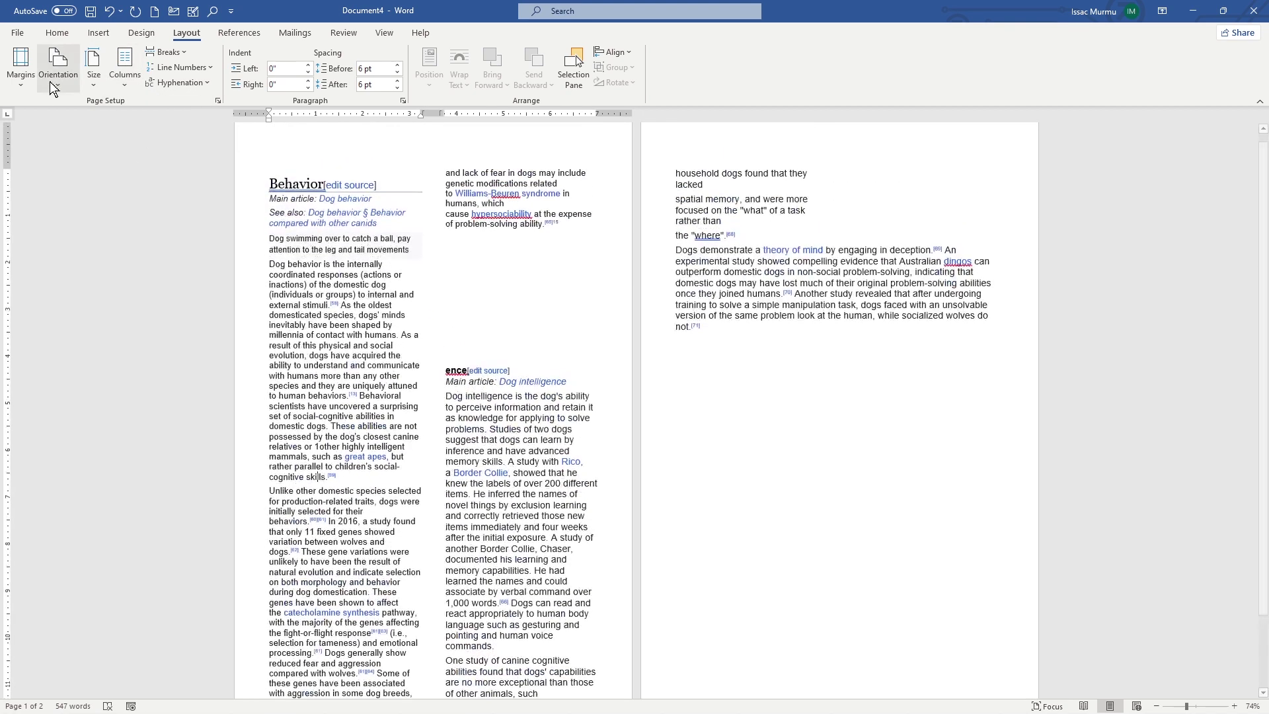
# - Switch the section to the Left preset, a narrow left beside a wider right column
pyautogui.click(128, 84)
pyautogui.click(162, 232)
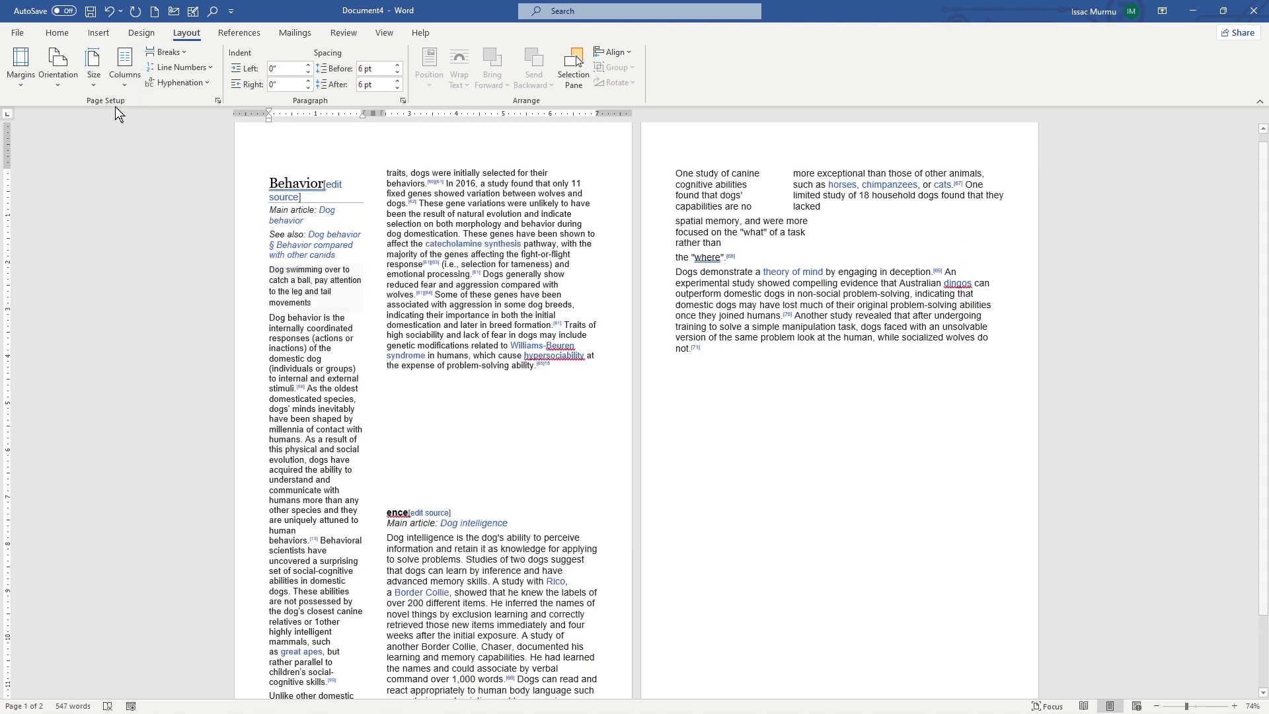
pyautogui.click(125, 84)
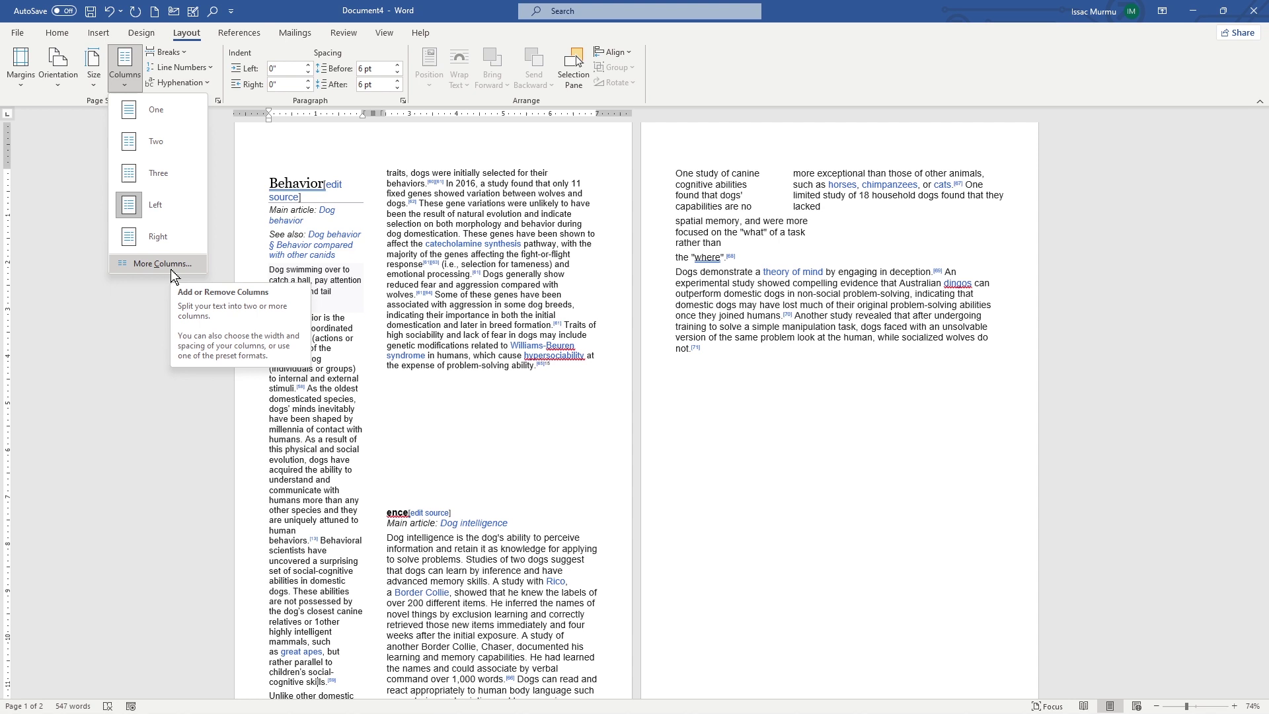
pyautogui.click(471, 417)
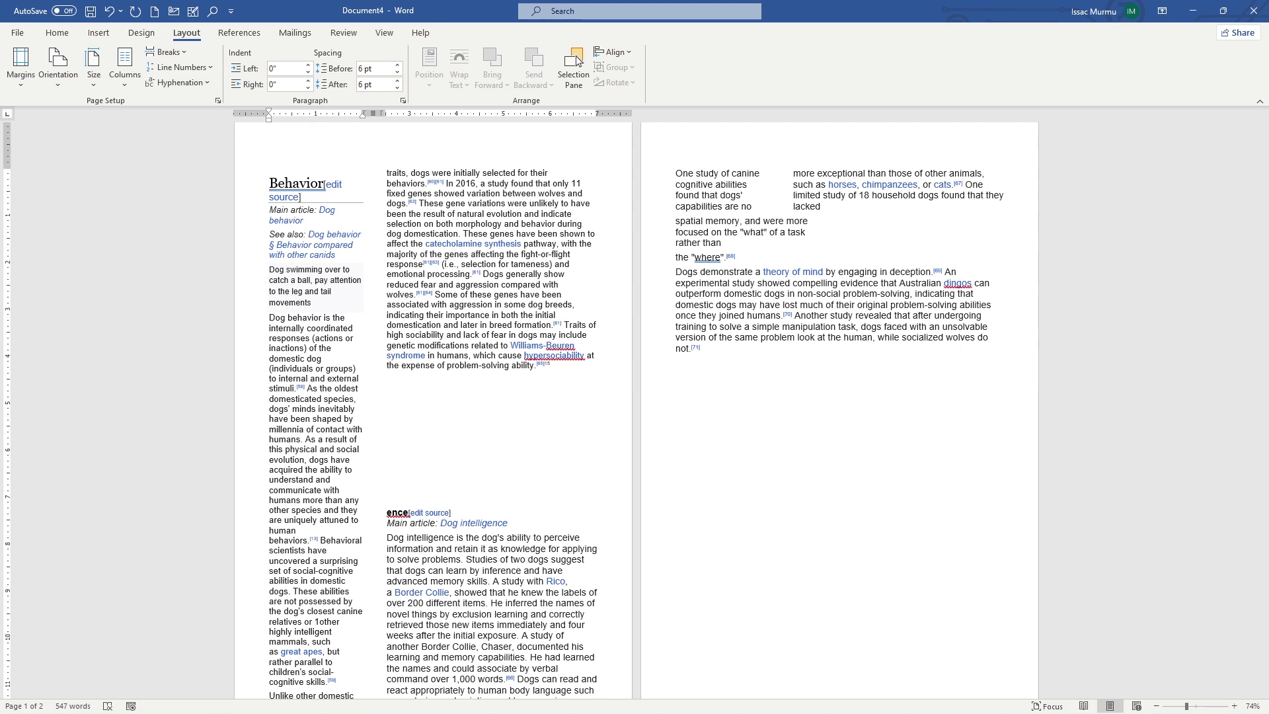
# - Hide and reshow the Ruler, then drag the vertical ruler's top margin slightly lower
pyautogui.click(380, 33)
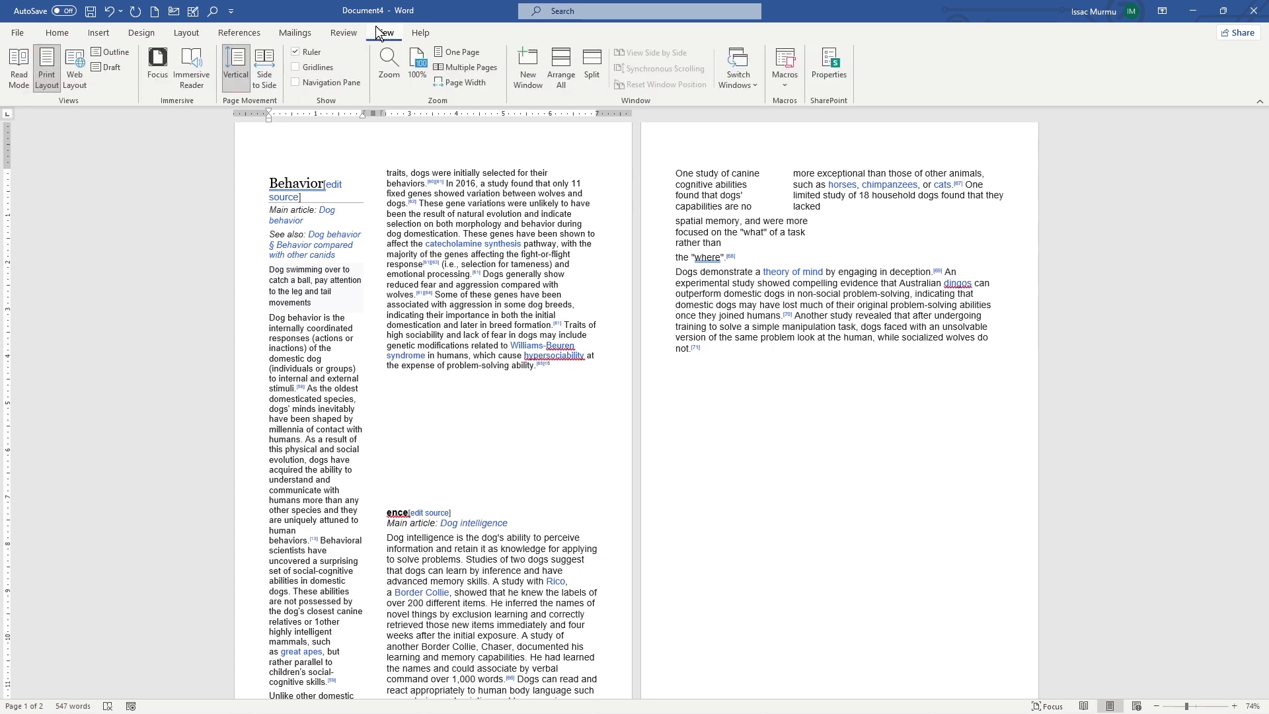
pyautogui.click(303, 51)
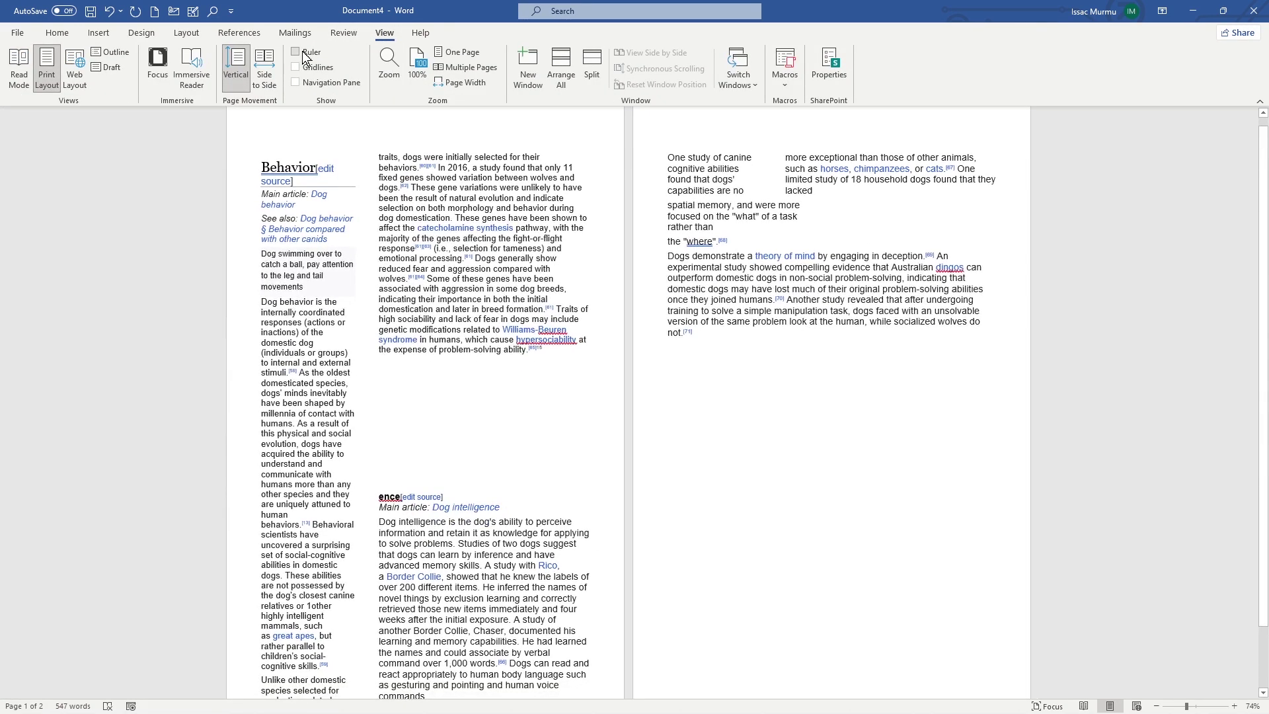
pyautogui.scroll(1, 367, 158)
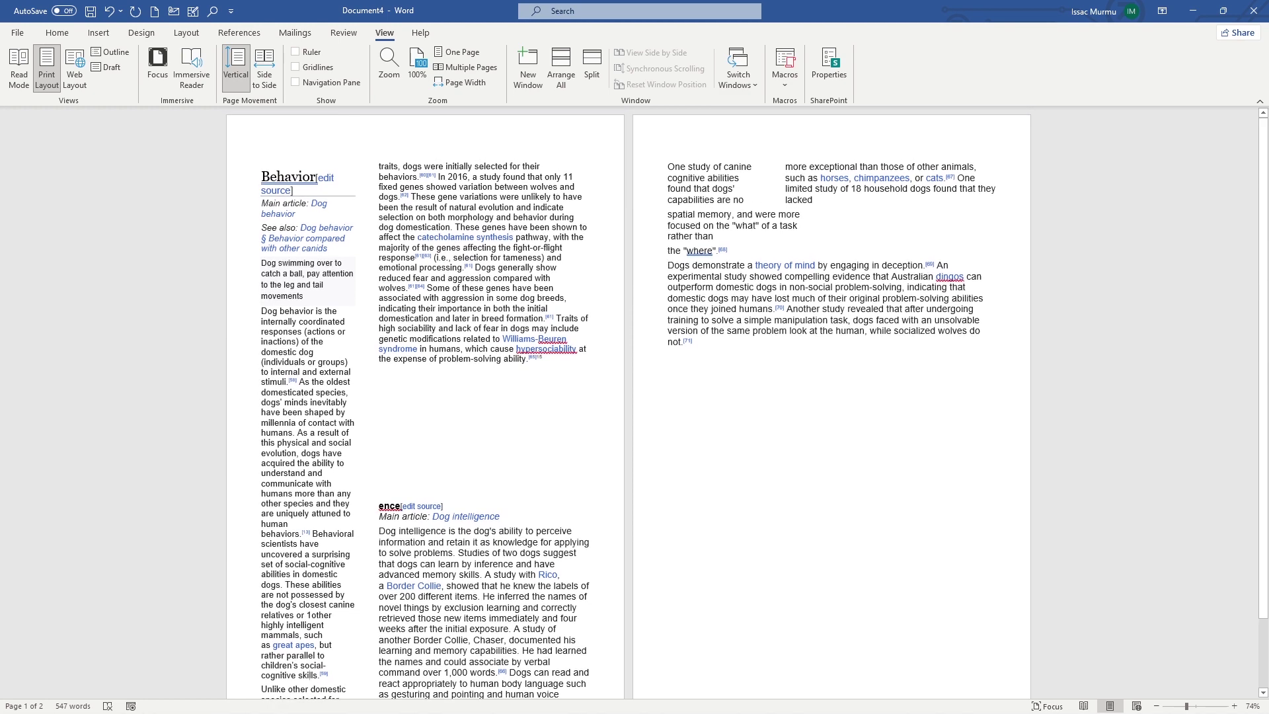
pyautogui.click(308, 53)
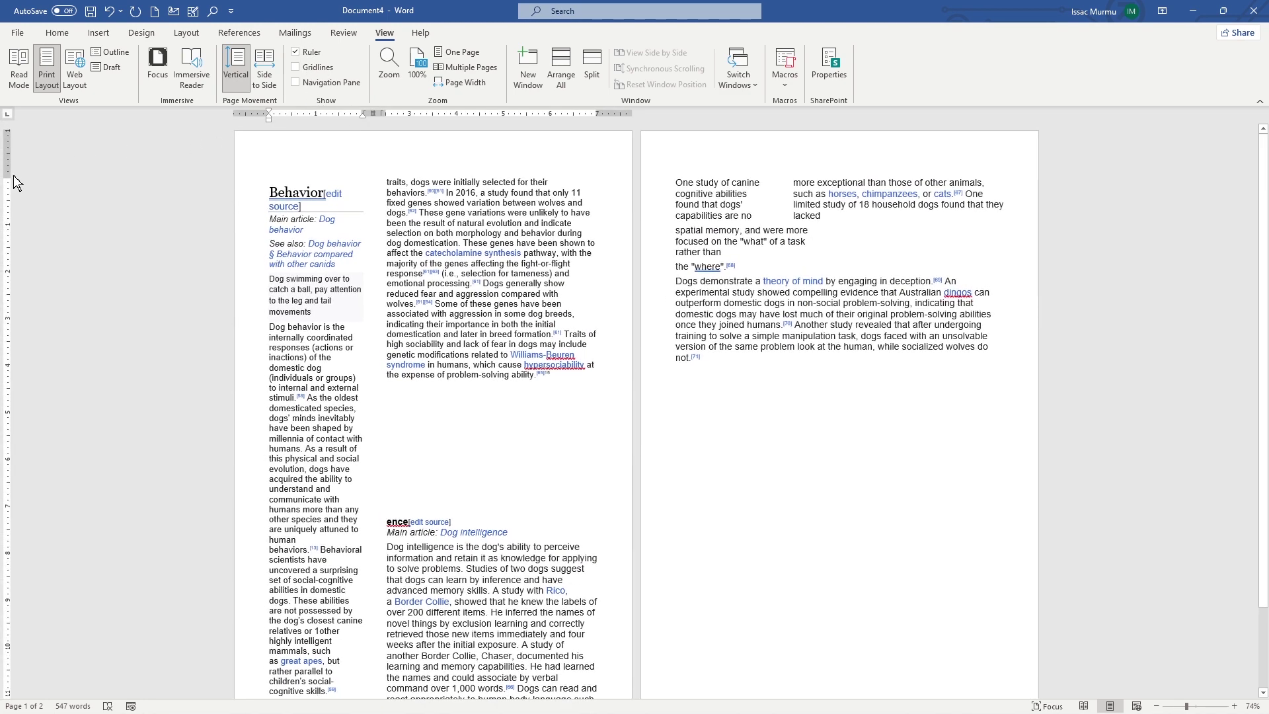
pyautogui.moveTo(13, 177); pyautogui.dragTo(33, 185)
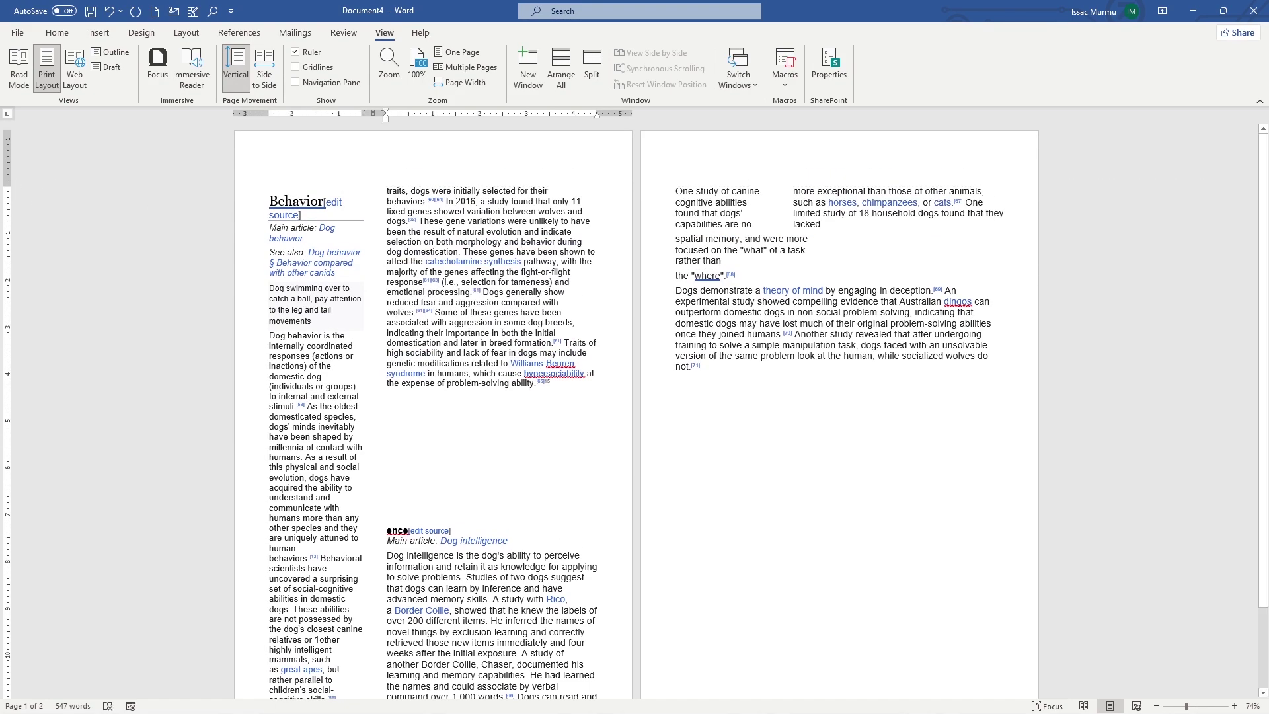
pyautogui.keyDown('ctrl'); pyautogui.scroll(5, 635, 410); pyautogui.keyUp('ctrl')
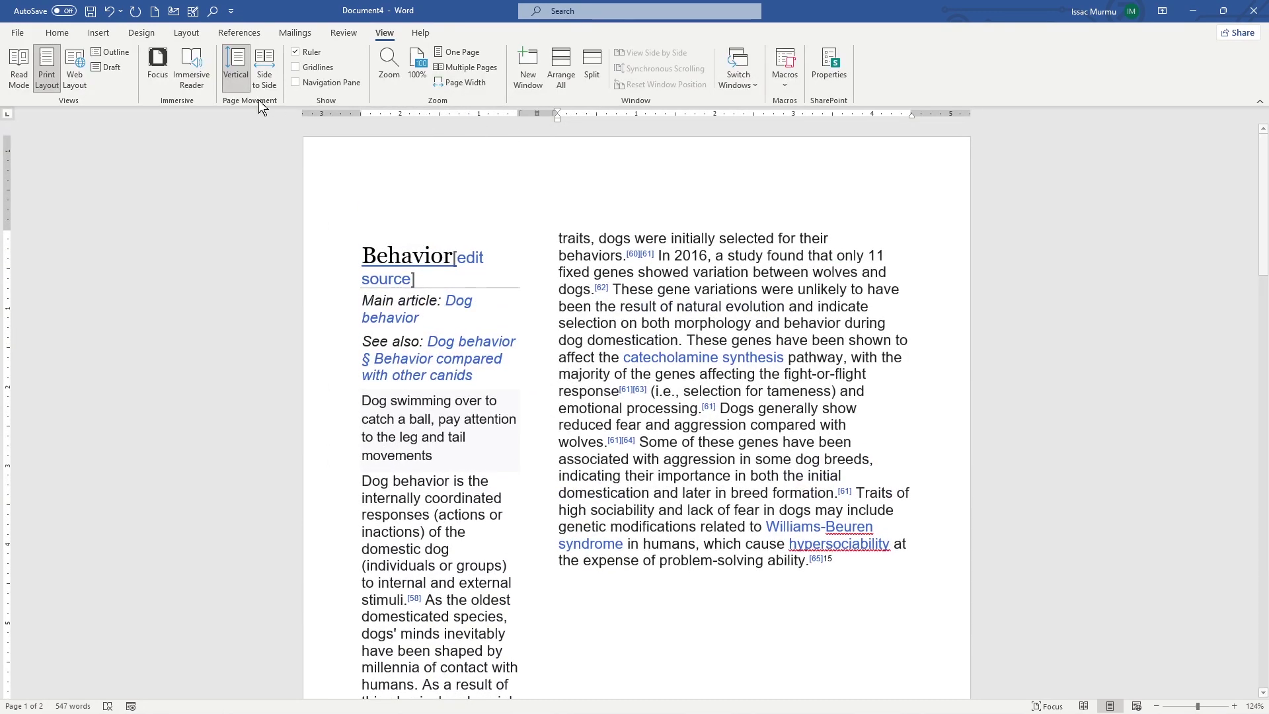
# - Switch the Behavior section back to a single full-width column
pyautogui.click(186, 32)
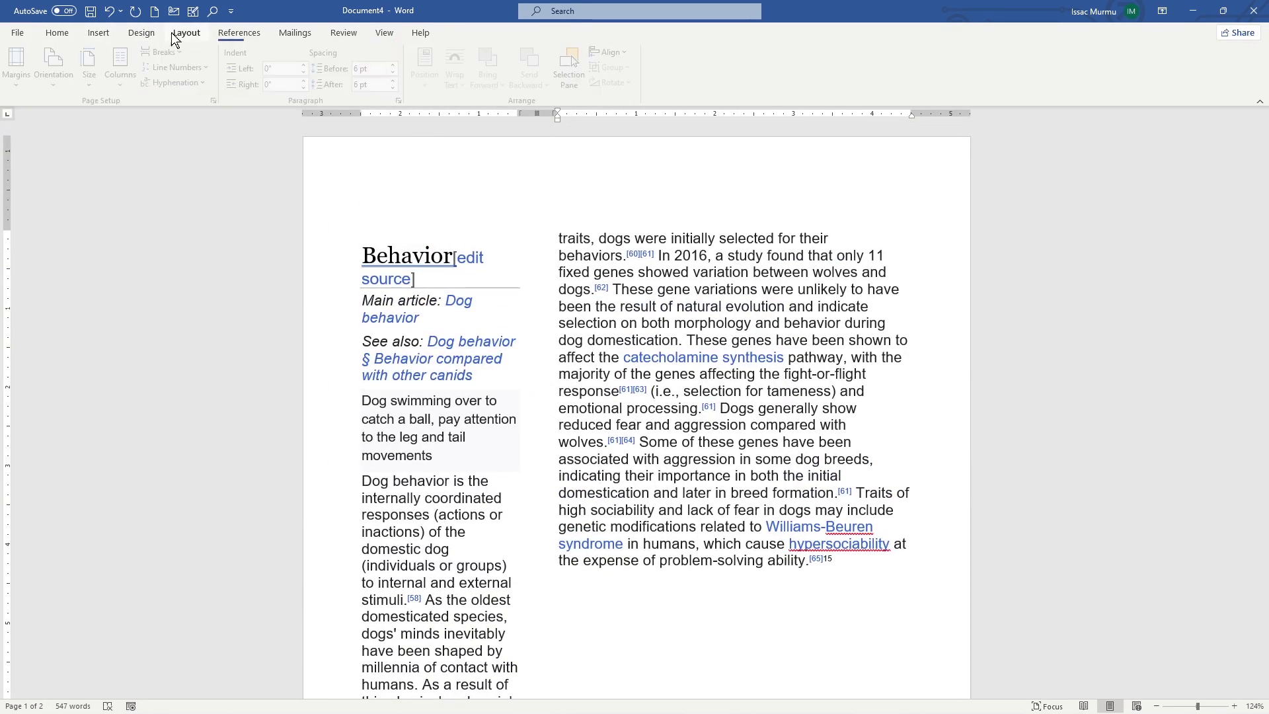
pyautogui.click(128, 91)
pyautogui.click(136, 117)
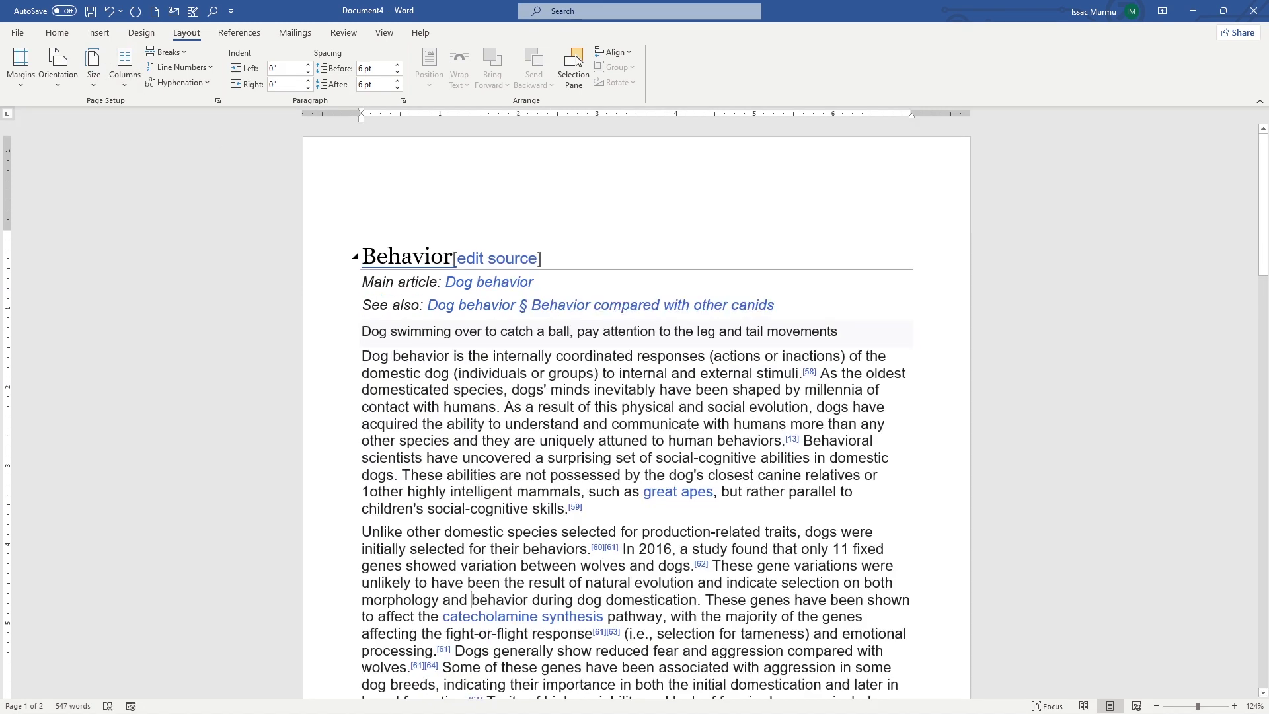
# - Select the Dog behavior paragraph, try shifting its left indent on the ruler, then revert it
pyautogui.hotkey('ctrl', 'Home')
pyautogui.moveTo(361, 356); pyautogui.dragTo(588, 509)
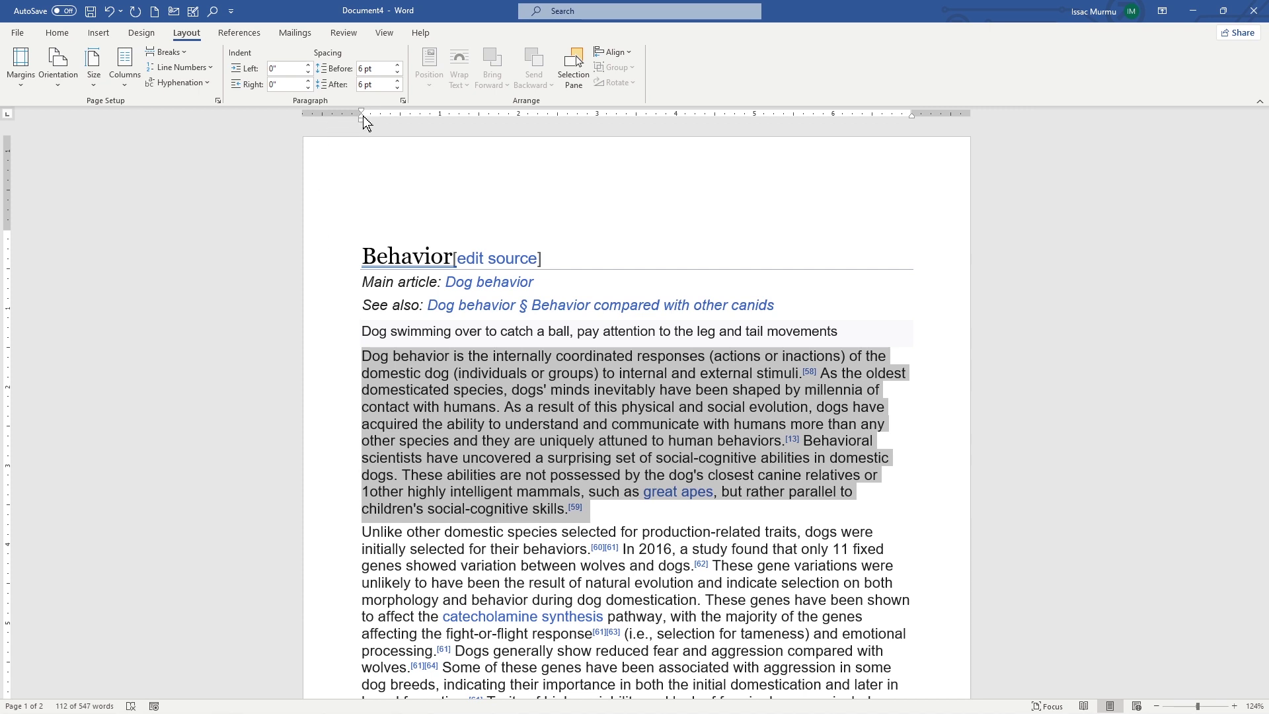
pyautogui.hotkey('ctrl', 'Home')
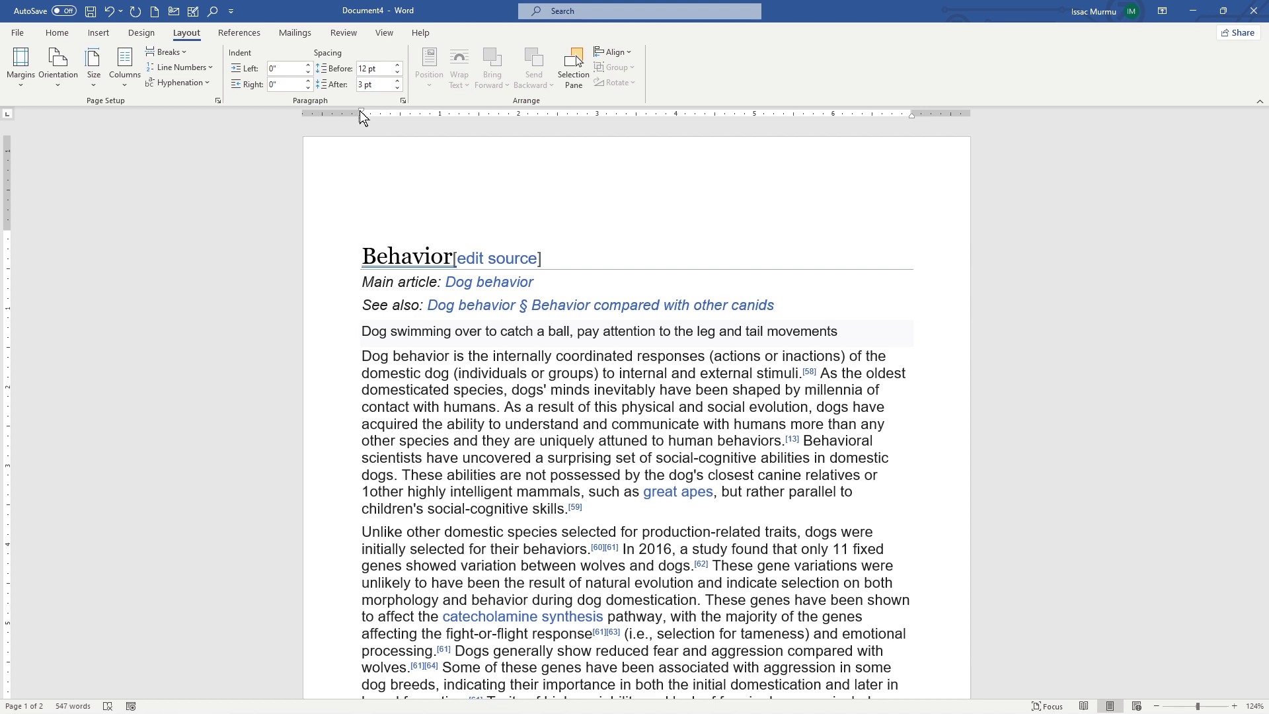
pyautogui.moveTo(362, 117)
pyautogui.mouseDown()
pyautogui.moveTo(412, 119)
pyautogui.moveTo(368, 117)
pyautogui.mouseUp()
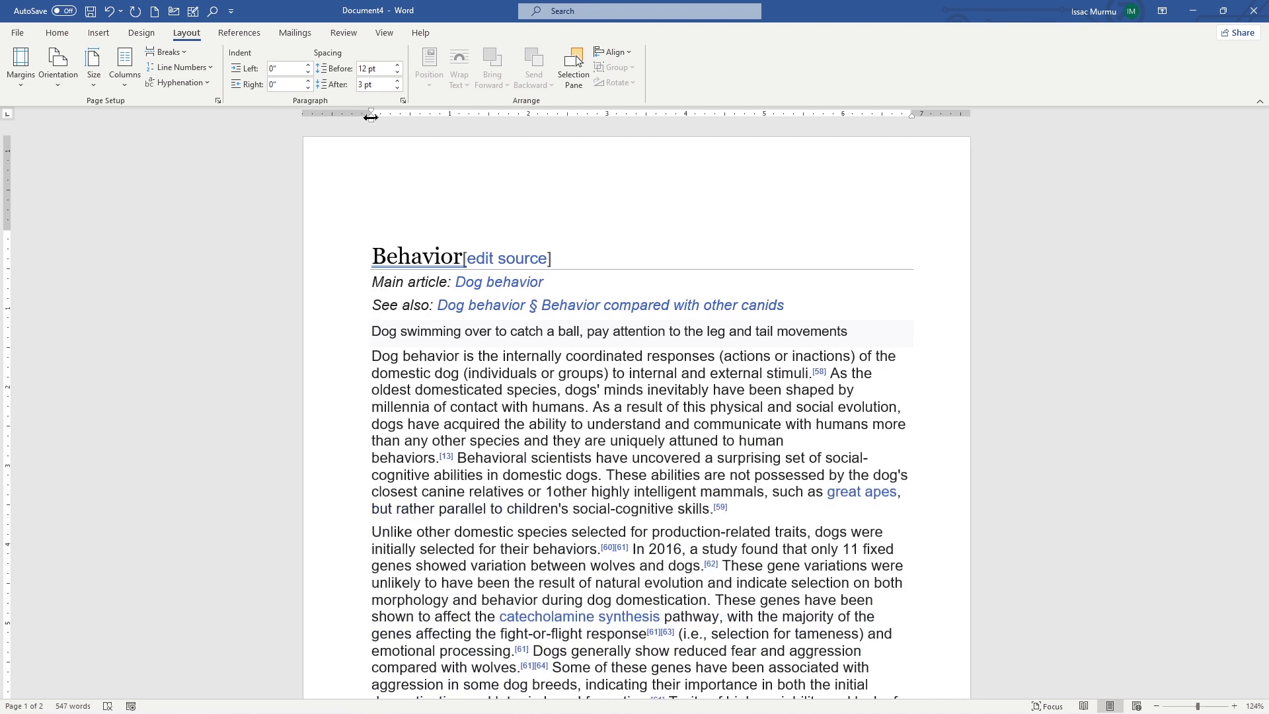
pyautogui.moveTo(372, 357)
pyautogui.mouseDown()
pyautogui.moveTo(704, 474)
pyautogui.moveTo(631, 491)
pyautogui.moveTo(371, 356)
pyautogui.mouseUp()
pyautogui.click(741, 531)
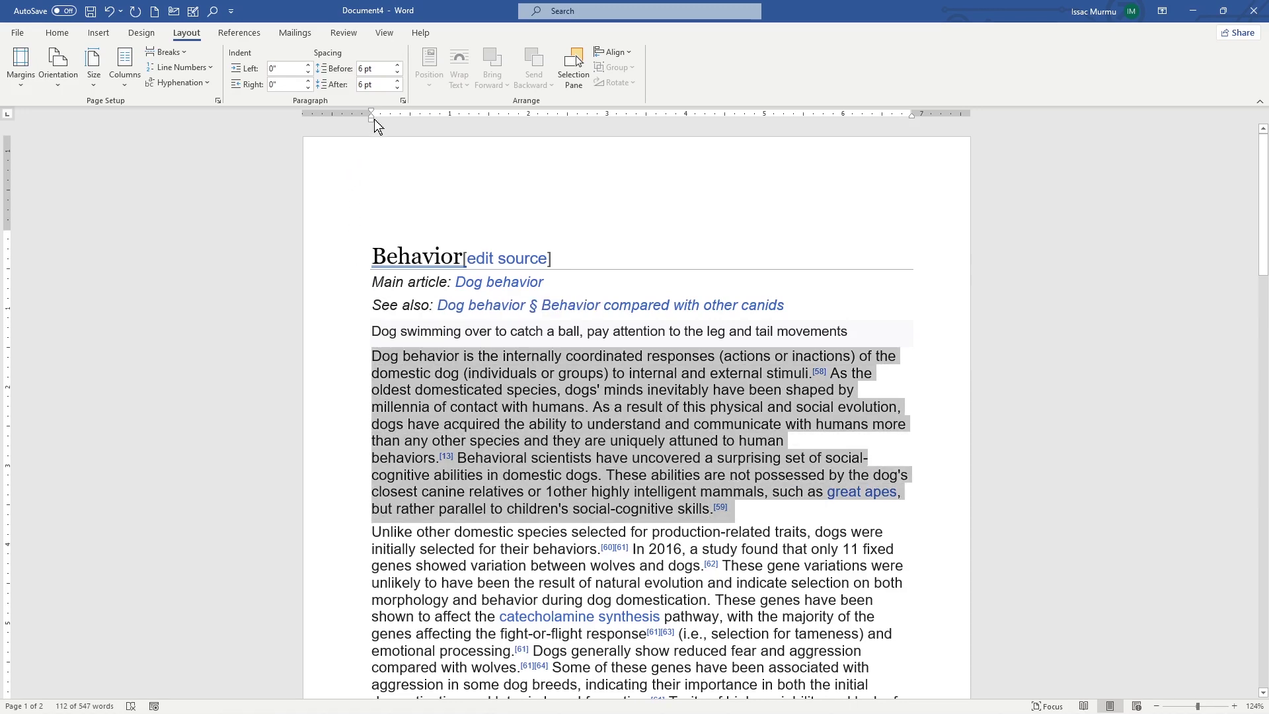
# - Widen the left page margin and indent the Dog behavior paragraph about 0.56"
pyautogui.moveTo(371, 113); pyautogui.dragTo(416, 122)
pyautogui.click(620, 440)
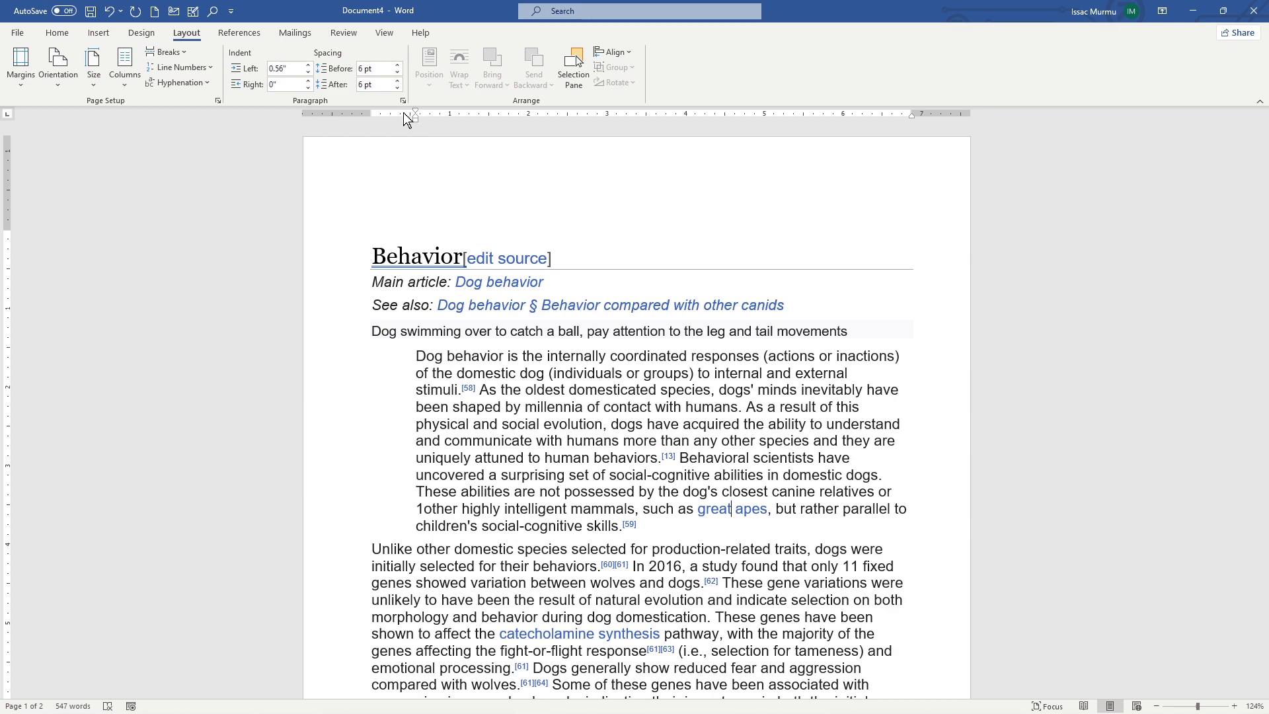
pyautogui.hotkey('ctrl', 'Home')
pyautogui.click(372, 115)
pyautogui.moveTo(372, 115)
pyautogui.mouseDown()
pyautogui.moveTo(438, 114)
pyautogui.moveTo(382, 115)
pyautogui.mouseUp()
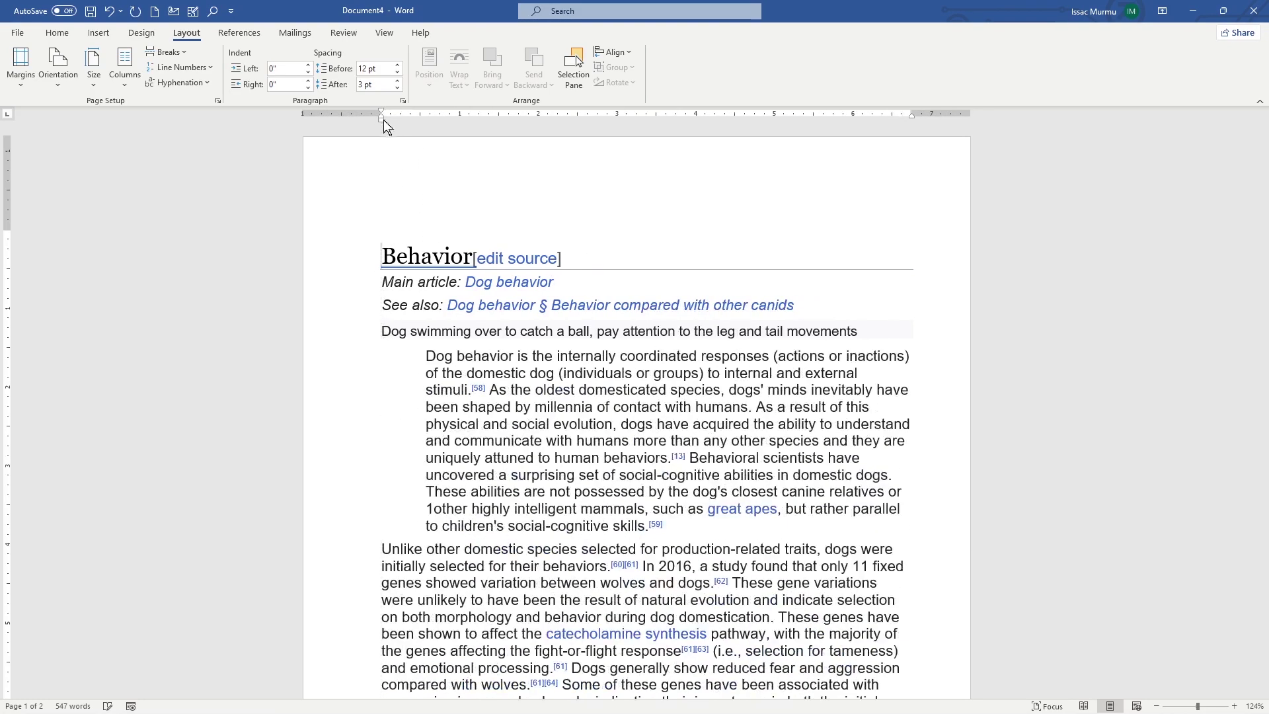
pyautogui.press('End')
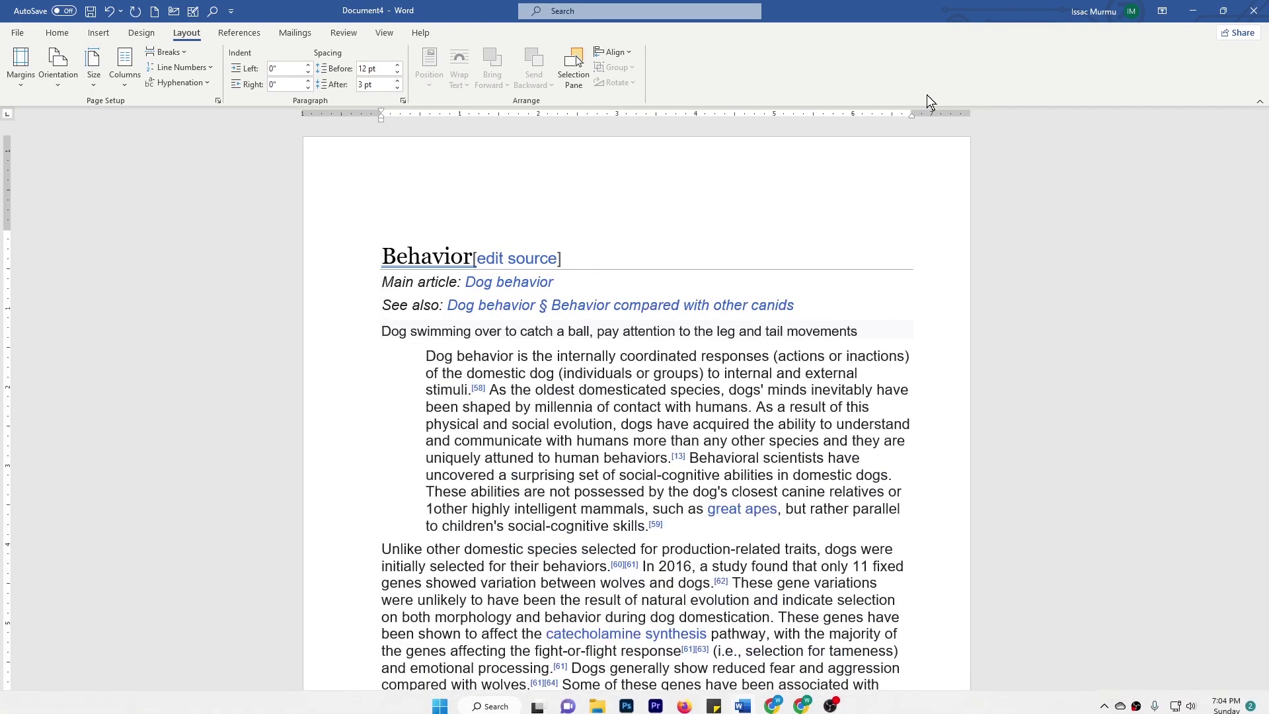
# - Narrow the right margin on the horizontal ruler and shrink the top margin on the vertical ruler
pyautogui.moveTo(912, 114)
pyautogui.mouseDown()
pyautogui.moveTo(952, 104)
pyautogui.moveTo(937, 118)
pyautogui.mouseUp()
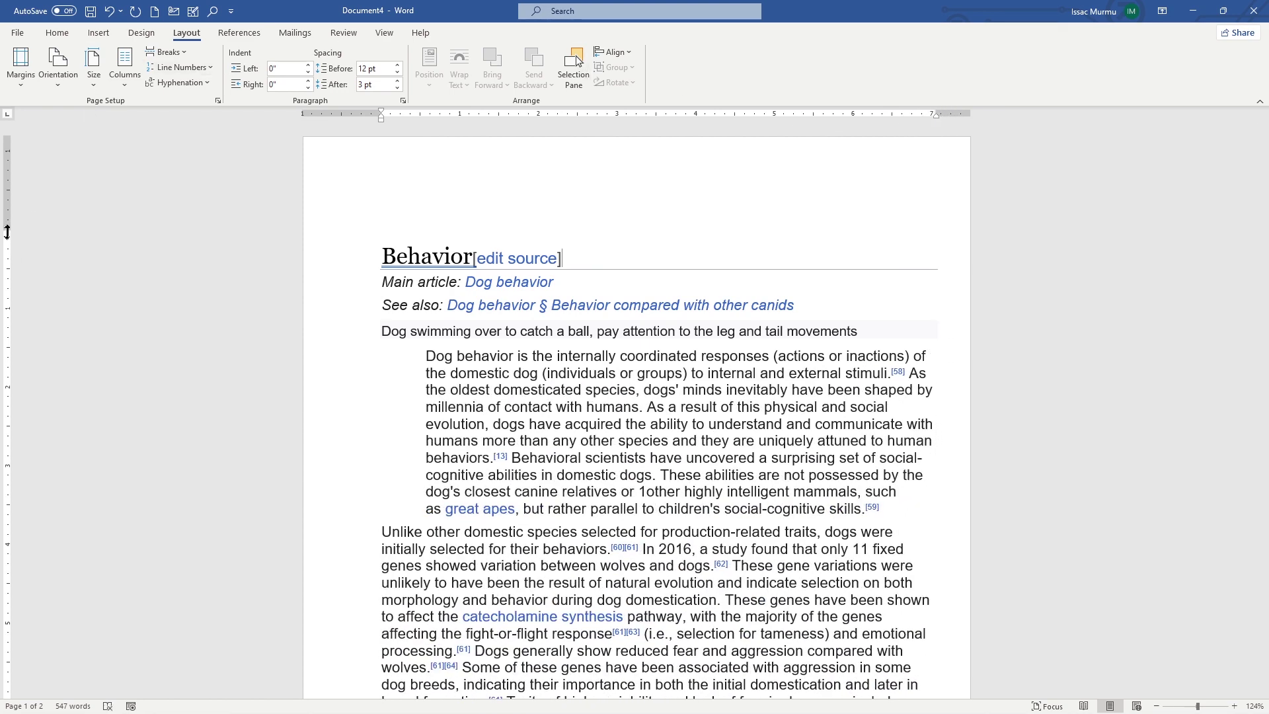
pyautogui.moveTo(5, 231); pyautogui.dragTo(14, 165)
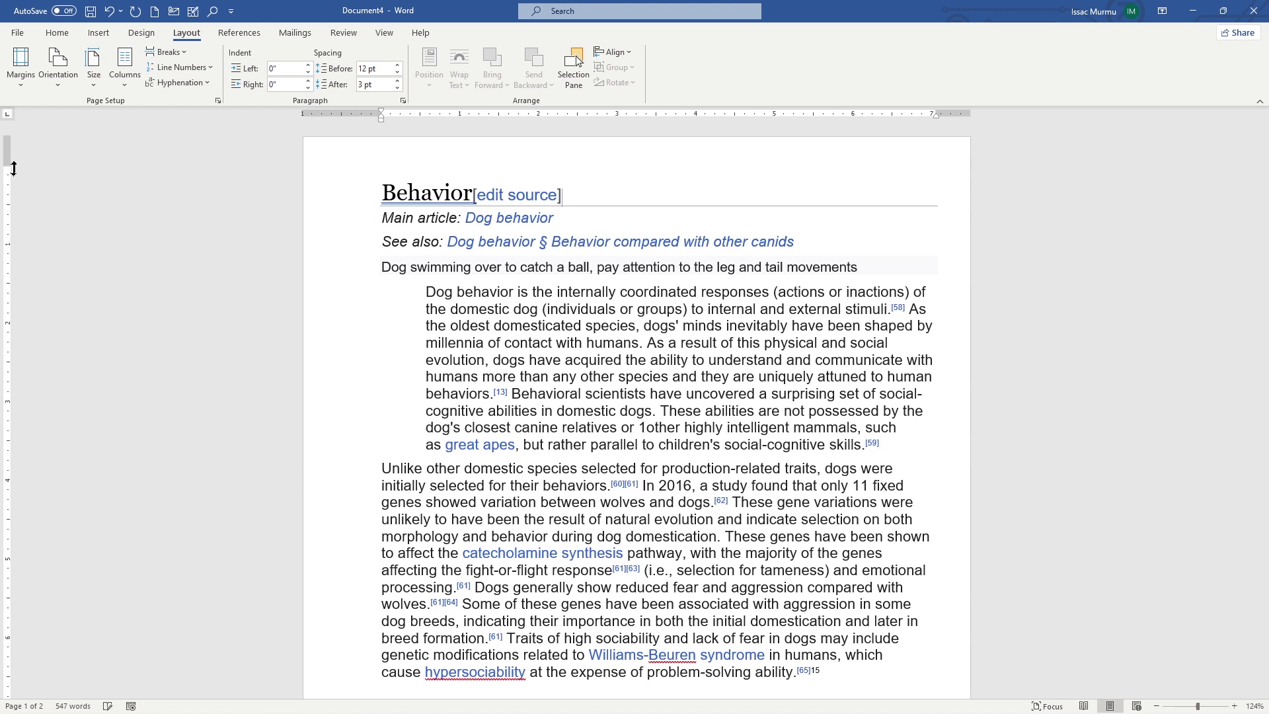